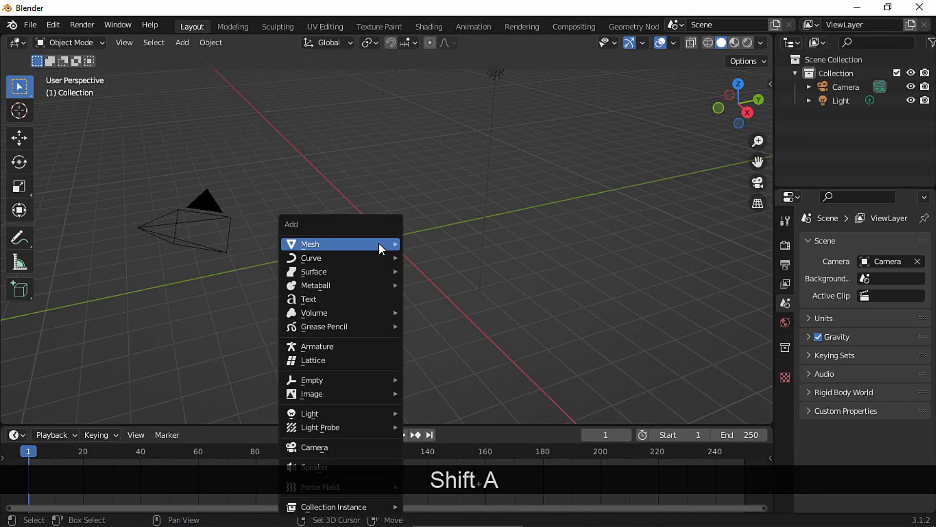
Add a text object and rotate it upright to about 90° around X
click(344, 298)
middle_drag(273, 244, 422, 259)
click(20, 162)
drag(394, 211, 545, 274)
key(KP_9)
key(KP_0)
middle_drag(506, 268, 508, 248)
Replace the default text with "Hello everyone, how are you?"
key(Tab)
key(BackSpace)
key(BackSpace)
key(BackSpace)
key(BackSpace)
text(Hello everyone)
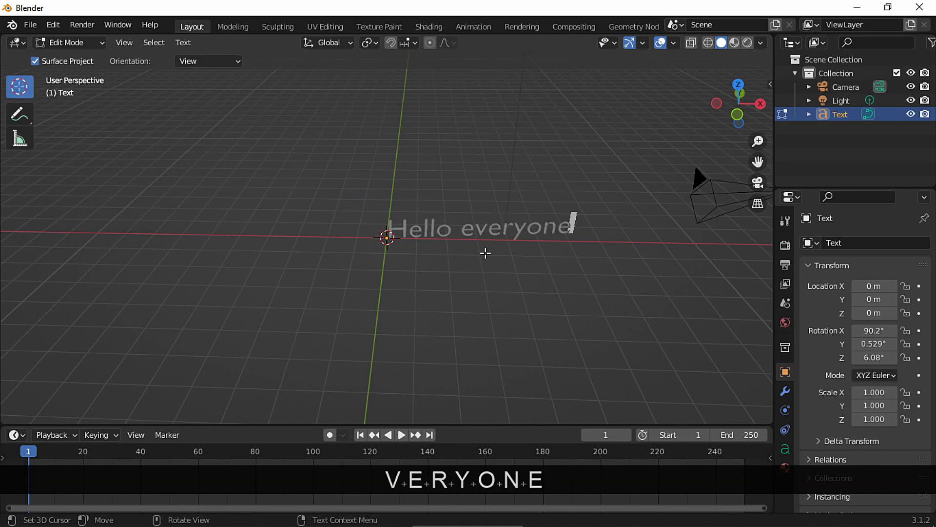
text(, how are you?)
Load Times New Roman Bold (timesbd.ttf) as the text's regular font
middle_drag(485, 253, 723, 329)
click(785, 448)
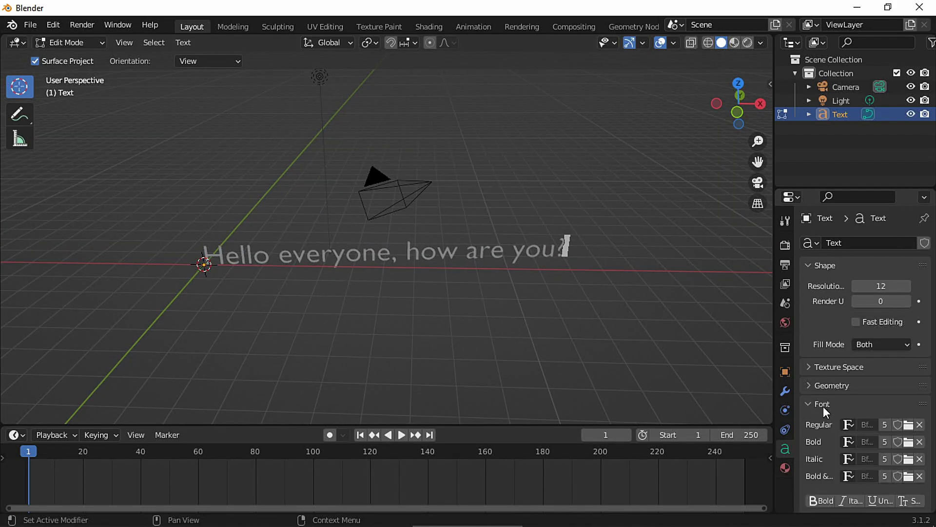
scroll(822, 338, down, 4)
scroll(850, 342, down, 2)
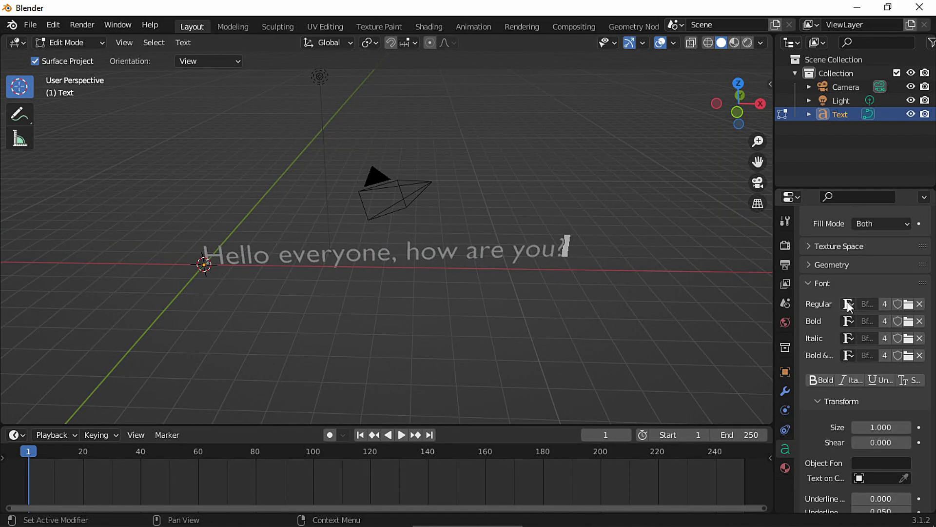
click(908, 304)
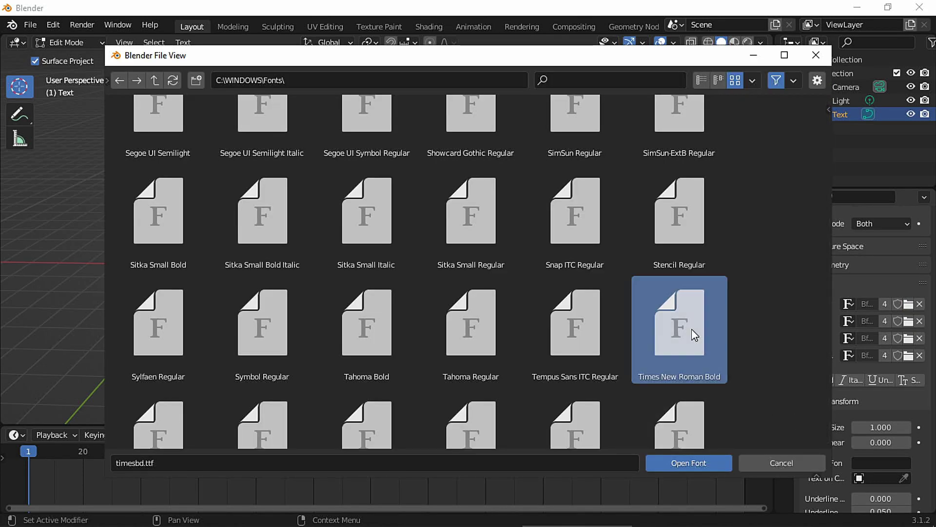
double_click(691, 329)
Give the text thickness with a geometry extrude of 0.07 m
click(809, 264)
middle_drag(536, 340, 629, 332)
drag(881, 300, 891, 299)
middle_drag(639, 300, 601, 295)
Return to Object Mode and raise the text along Z to about 1.69 m
key(Tab)
middle_drag(504, 287, 381, 273)
click(19, 138)
drag(191, 229, 195, 177)
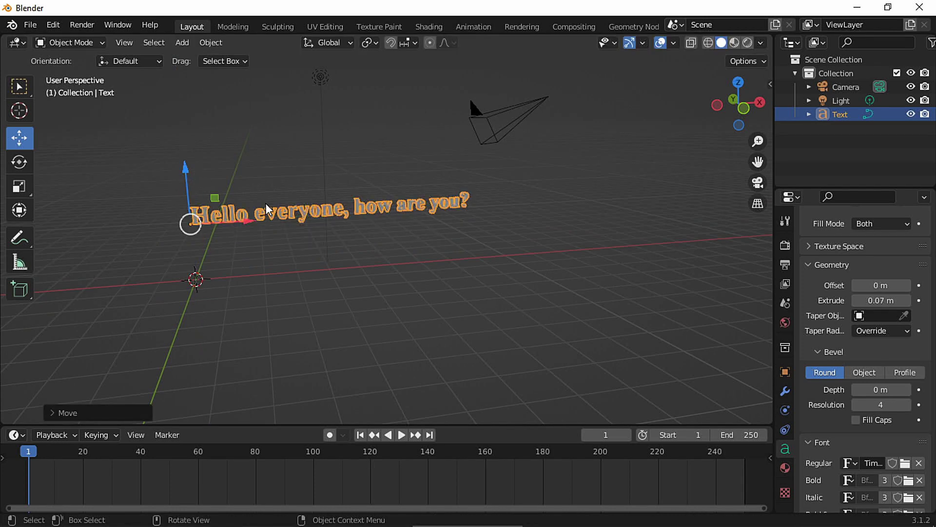
Duplicate the text and place the copy directly below the original at about 1.01 m on Z
key(shift+d)
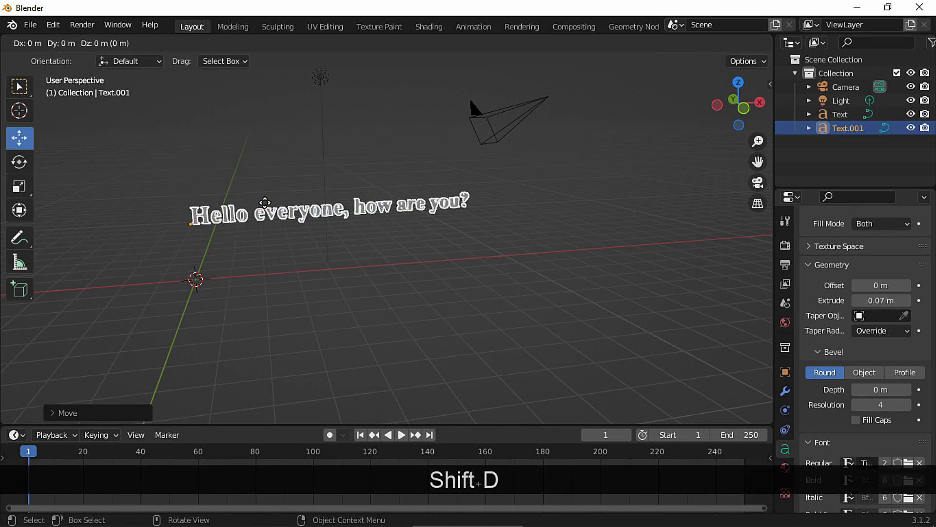
drag(188, 178, 188, 198)
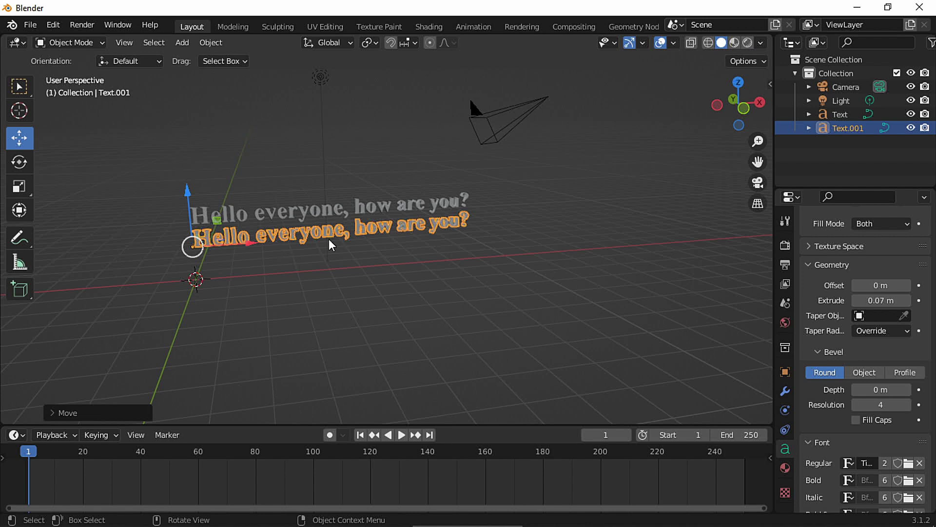
Replace the duplicate's wording with "Today I'll show you this effect." and return to Object Mode
key(Tab)
key(BackSpace)
key(BackSpace)
key(BackSpace)
key(BackSpace)
key(BackSpace)
key(BackSpace)
key(BackSpace)
key(BackSpace)
key(BackSpace)
key(BackSpace)
key(BackSpace)
key(BackSpace)
key(BackSpace)
key(BackSpace)
key(BackSpace)
key(BackSpace)
key(BackSpace)
key(BackSpace)
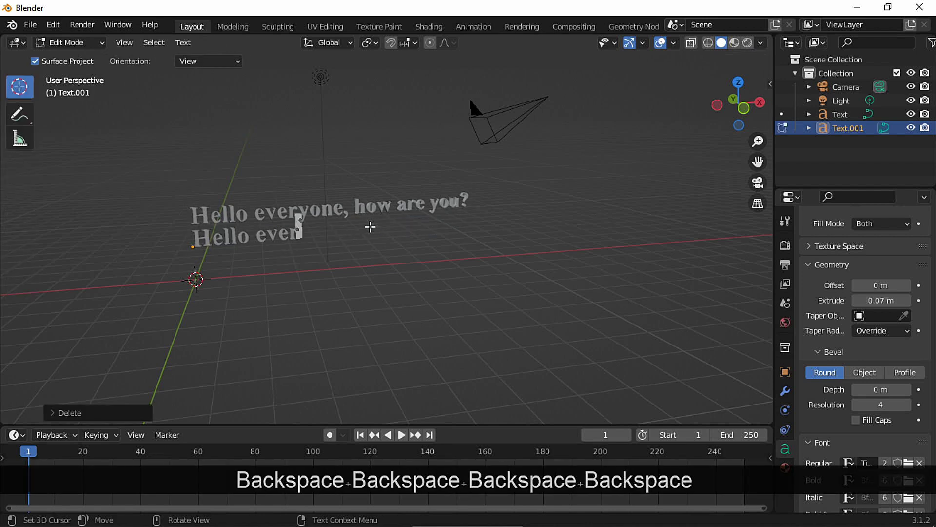
key(BackSpace)
key(BackSpace)
key(BackSpace)
key(BackSpace)
key(BackSpace)
key(BackSpace)
text(Today)
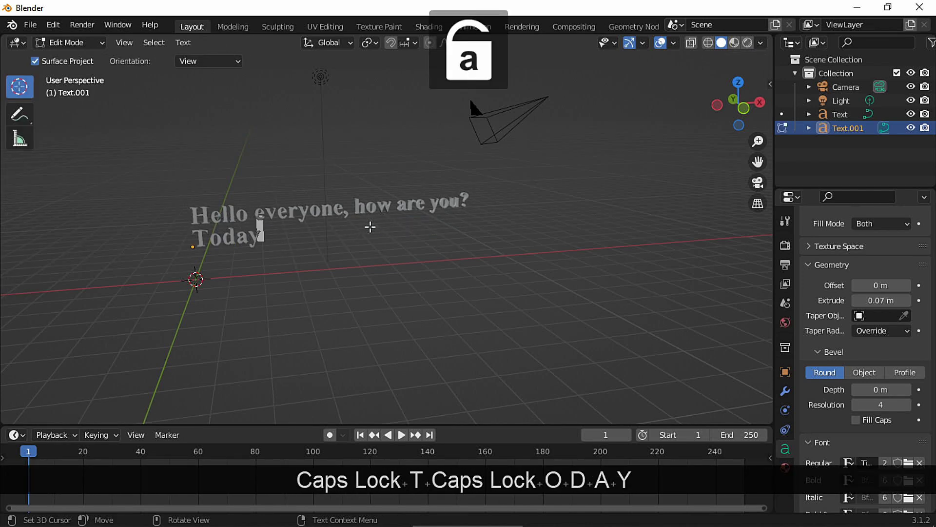
text( I'll show )
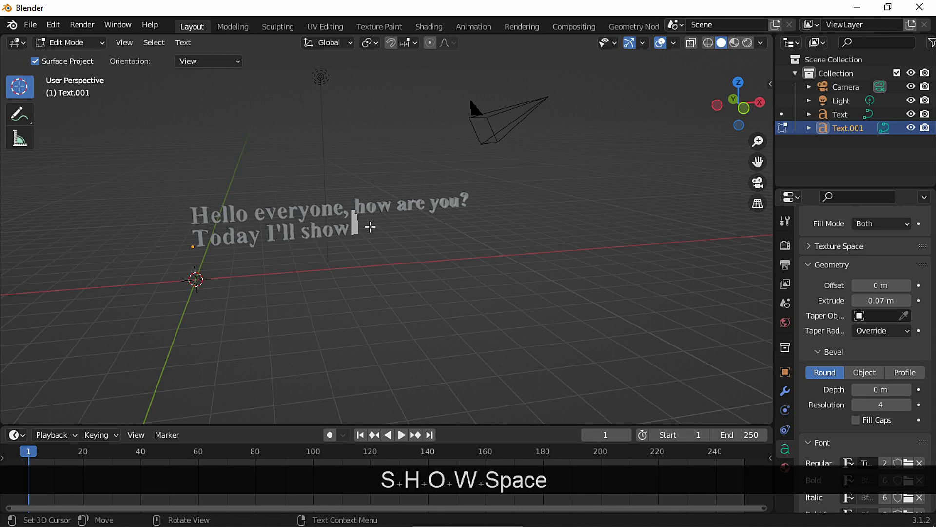
text(you this effect.)
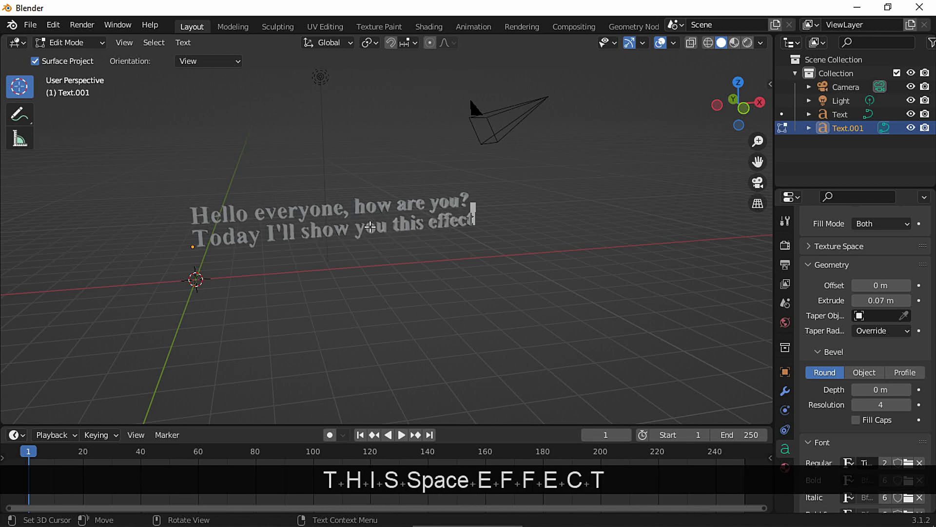
click(69, 43)
click(71, 57)
Switch to the Animation workspace, select the camera and rotate it around Z to about -18.5°
click(369, 210)
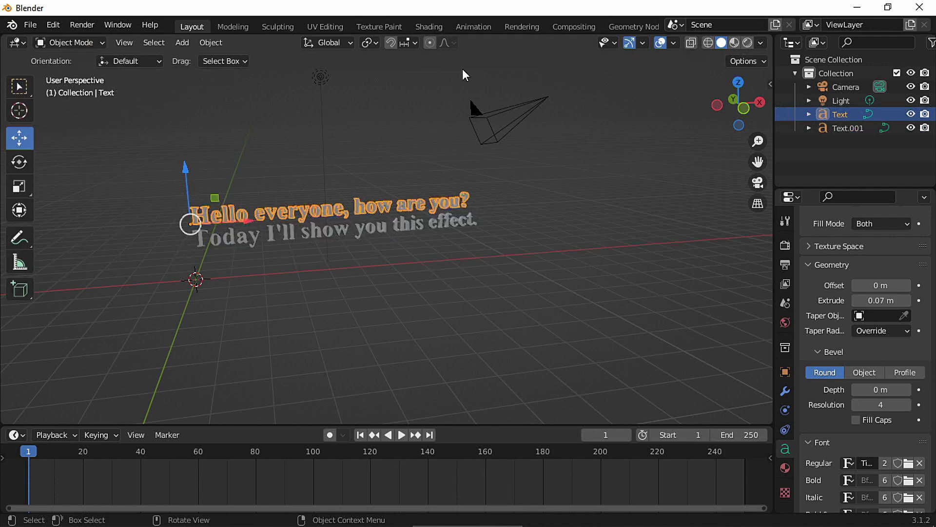
click(473, 27)
click(618, 189)
middle_drag(605, 239, 712, 246)
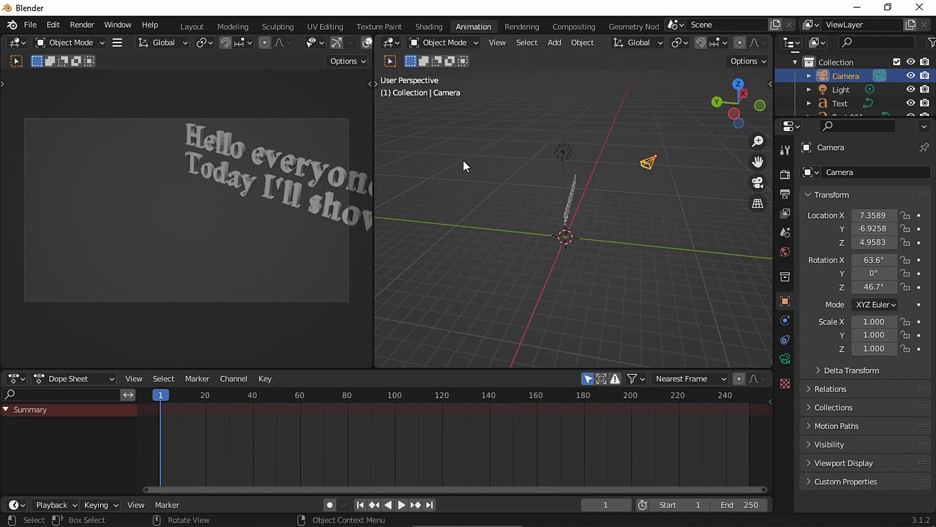
key(t)
click(393, 161)
middle_drag(612, 240, 704, 180)
drag(705, 180, 663, 192)
Set the camera's X rotation to 90°
key(n)
click(704, 170)
text(9)
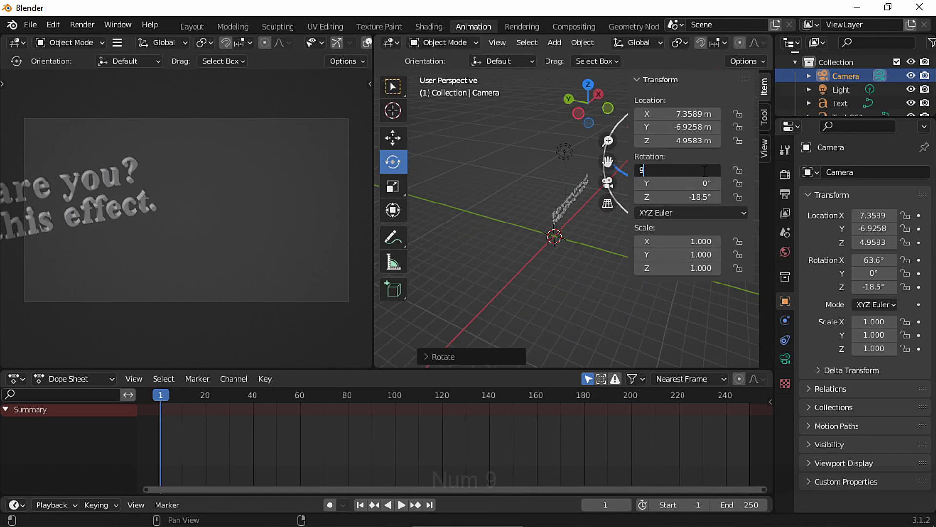
text(0)
key(Return)
Lower the camera toward the height of the text and set its Z rotation to 0°
scroll(581, 280, down, 3)
shift+middle_drag(579, 280, 502, 279)
click(401, 137)
drag(543, 157, 544, 180)
click(667, 196)
text(0)
key(Return)
Move the camera in front of the start of the first text line, to about X 1.95 m and Y -6.05 m
middle_drag(517, 284, 474, 284)
drag(571, 194, 545, 203)
drag(514, 157, 518, 155)
middle_drag(521, 228, 568, 244)
drag(490, 220, 479, 218)
Move the second text line along X to about 8.66 m so it starts after the first line
middle_drag(522, 262, 461, 266)
shift+middle_drag(518, 238, 537, 218)
click(542, 218)
key(shift+d)
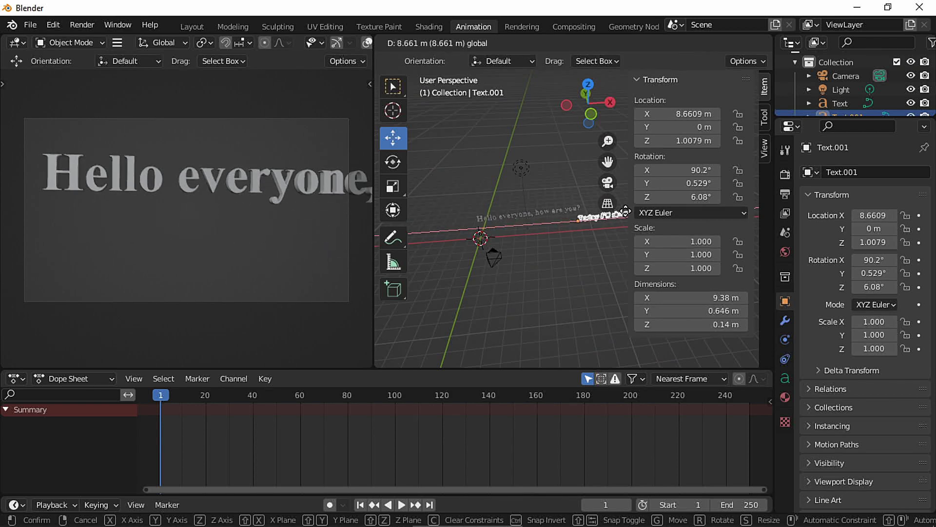
click(626, 211)
drag(577, 171, 572, 161)
key(ctrl+z)
Adjust the camera height to about 1.87 m and insert a location keyframe at frame 1
click(496, 262)
drag(483, 219, 483, 210)
key(i)
click(495, 254)
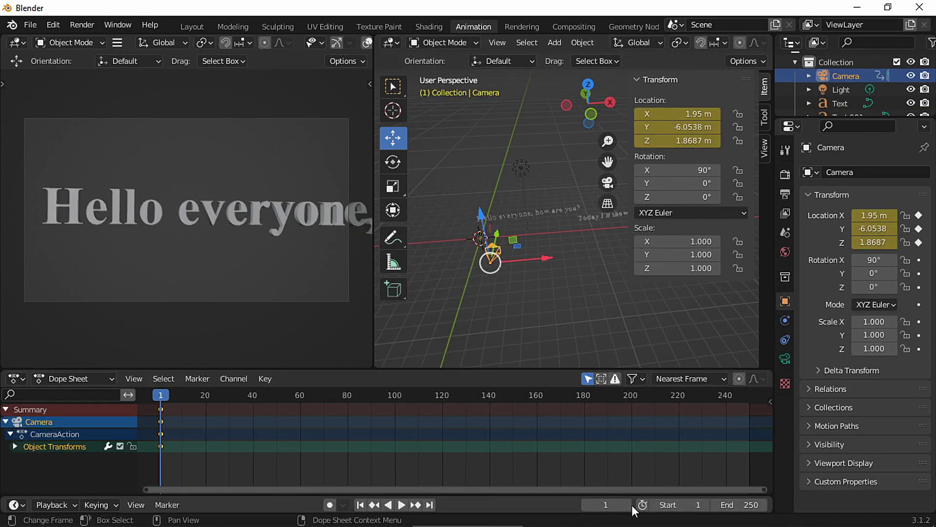
At frame 75, move the camera along X to about 7.92 m and insert a location keyframe
text(75)
key(Return)
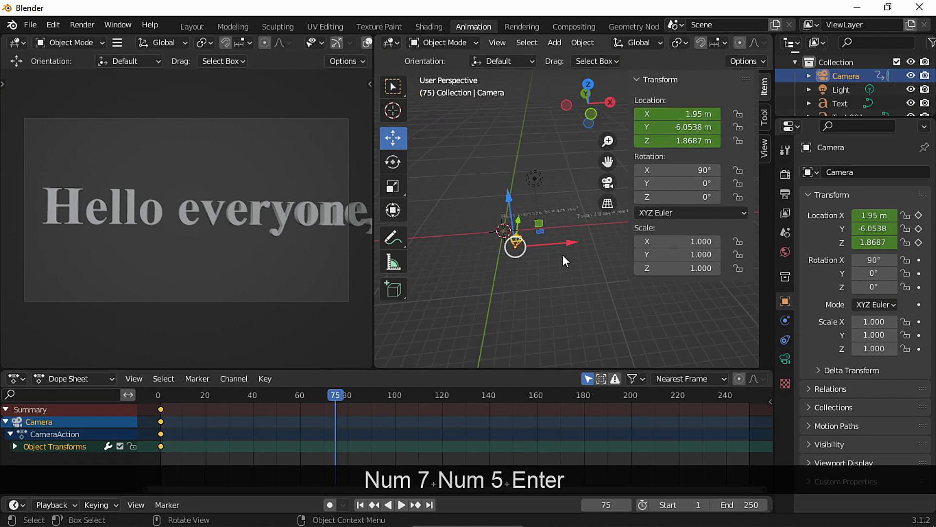
key(g)
key(x)
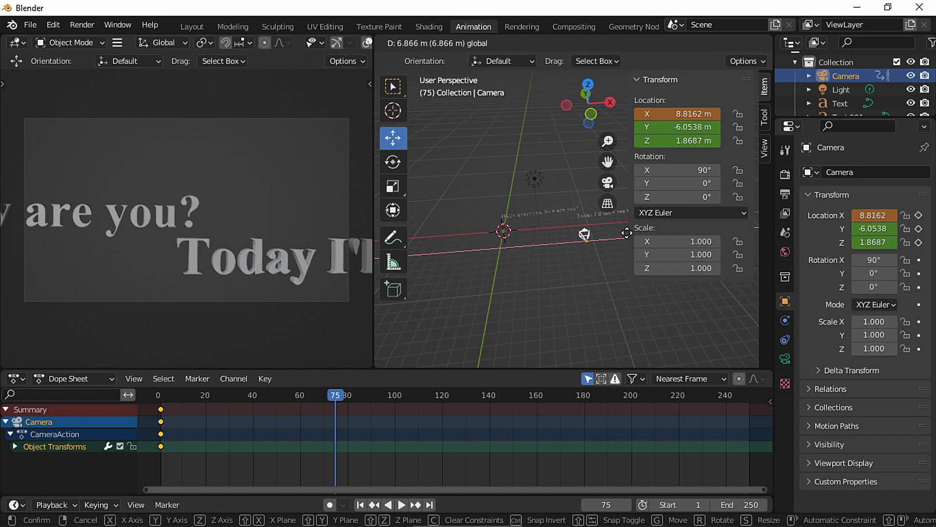
click(604, 230)
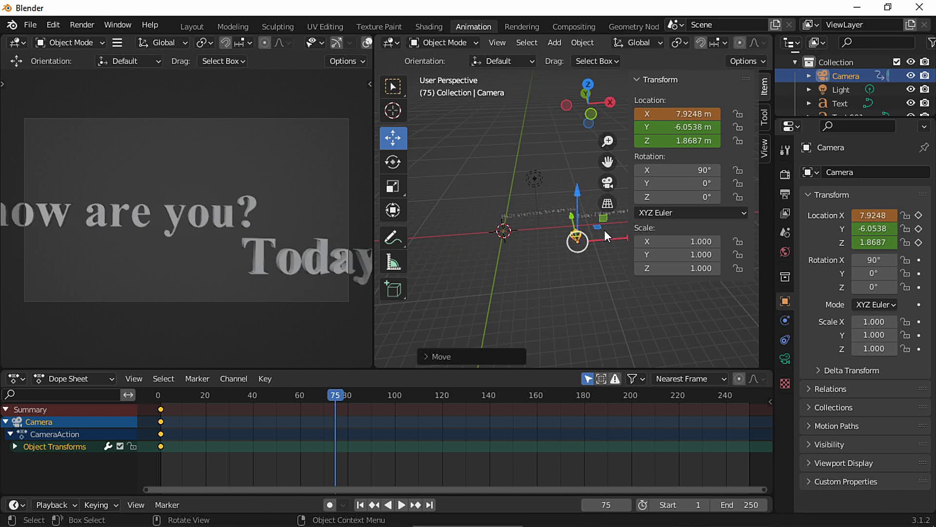
key(i)
click(604, 229)
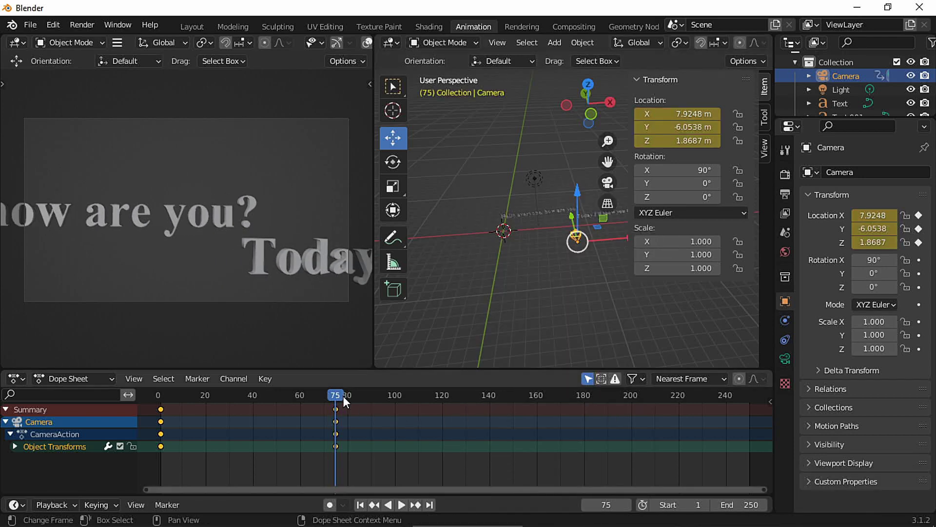
At frame 93, move the camera to about X 15.81 m and Z 1.27 m, and insert a location keyframe
key(space)
drag(367, 395, 379, 395)
middle_drag(587, 226, 573, 215)
drag(572, 215, 575, 244)
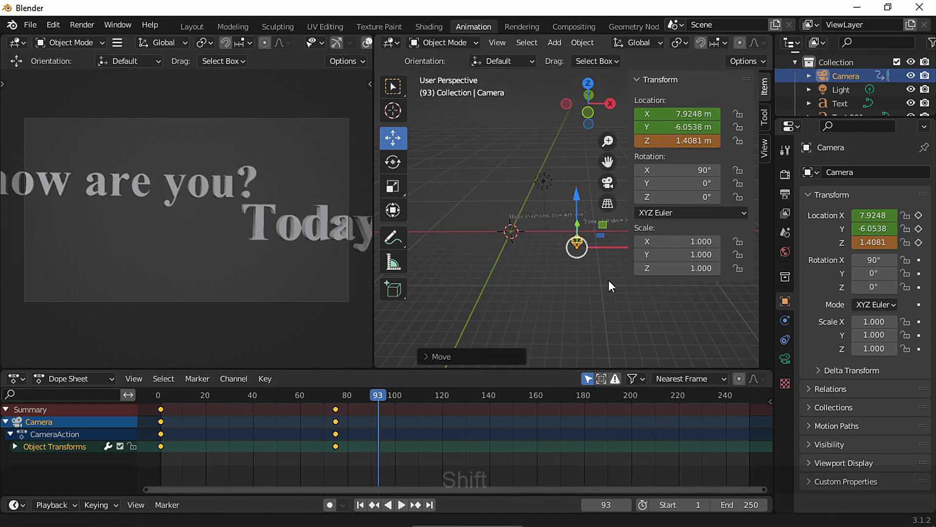
shift+middle_drag(609, 280, 537, 288)
drag(543, 277, 627, 281)
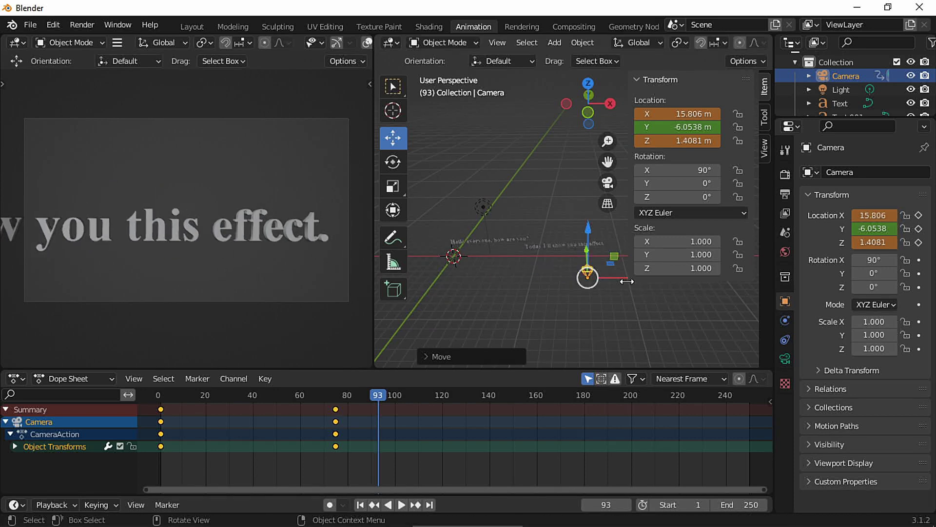
middle_drag(595, 283, 609, 260)
key(g)
key(z)
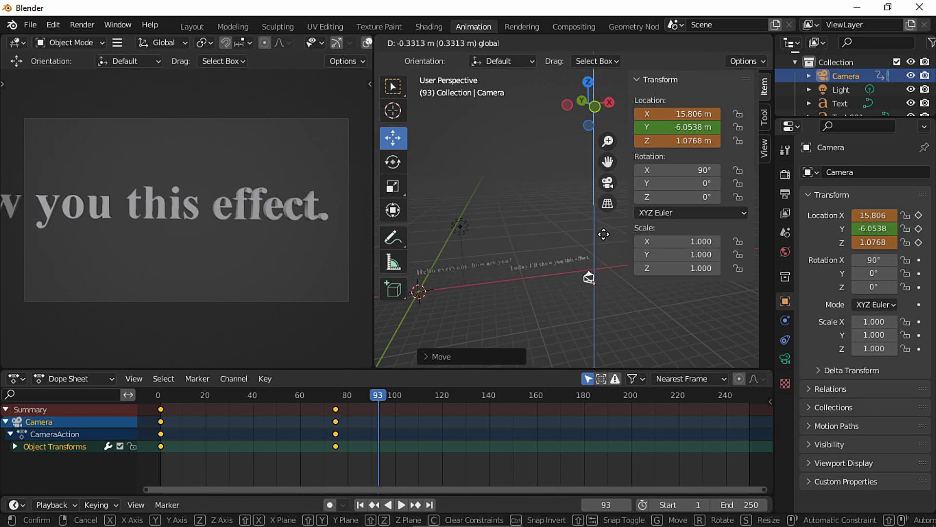
click(602, 232)
key(i)
click(583, 254)
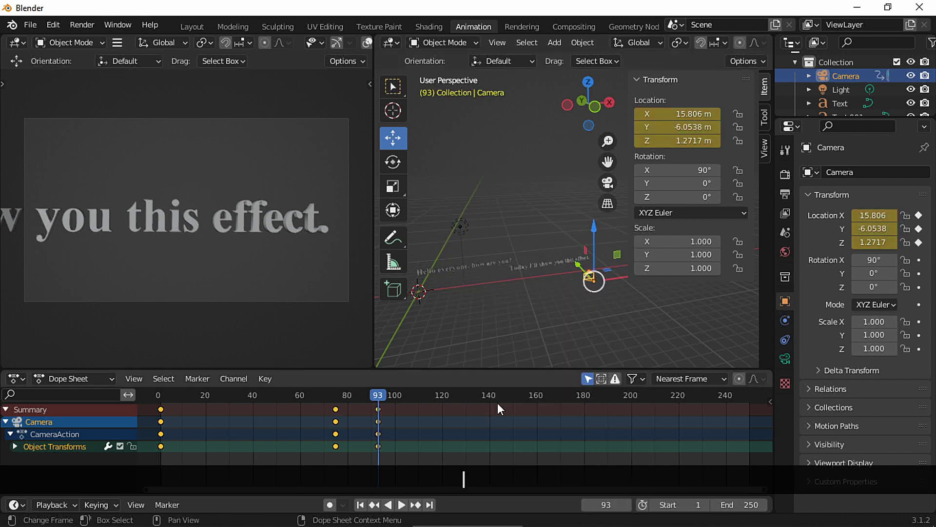
Go to frame 160 and shift the last camera keyframe to about that frame
click(607, 507)
text(160)
key(Return)
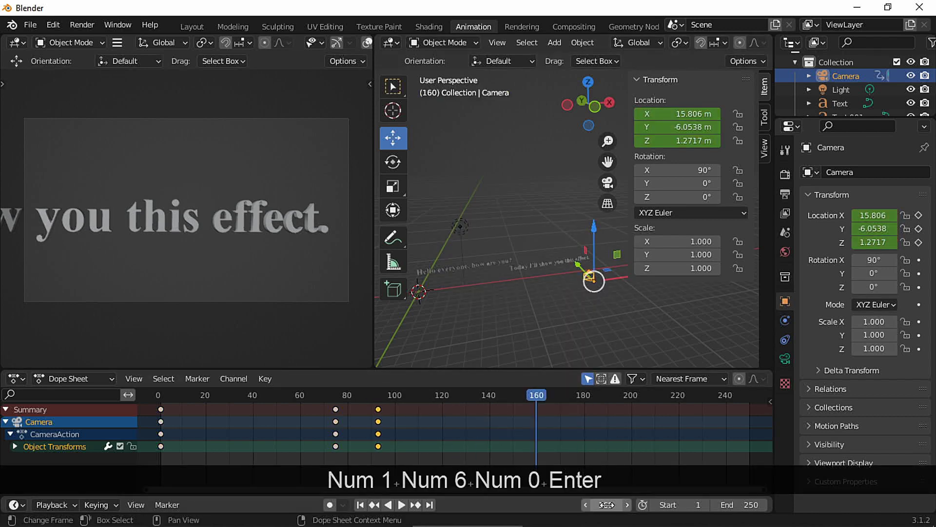
drag(377, 445, 534, 449)
key(Home)
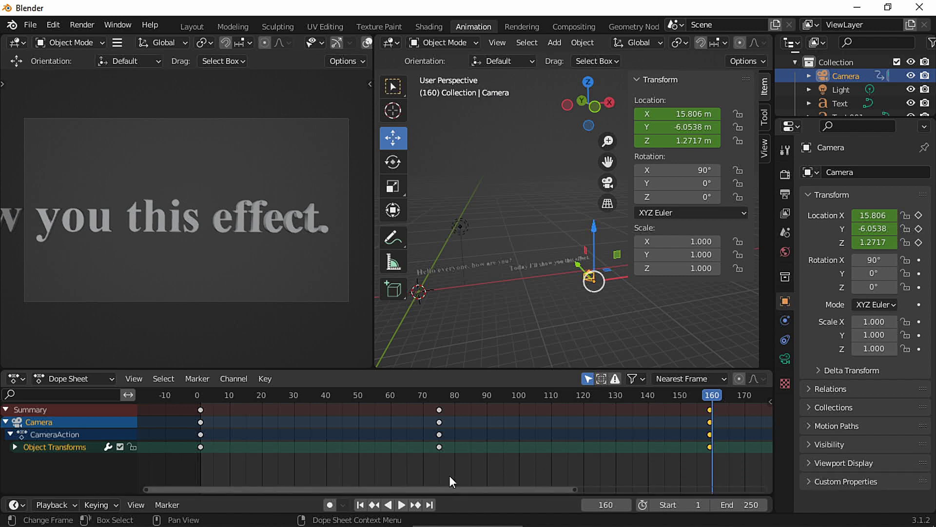
Play the camera animation from the first frame to check its pacing
click(361, 505)
key(space)
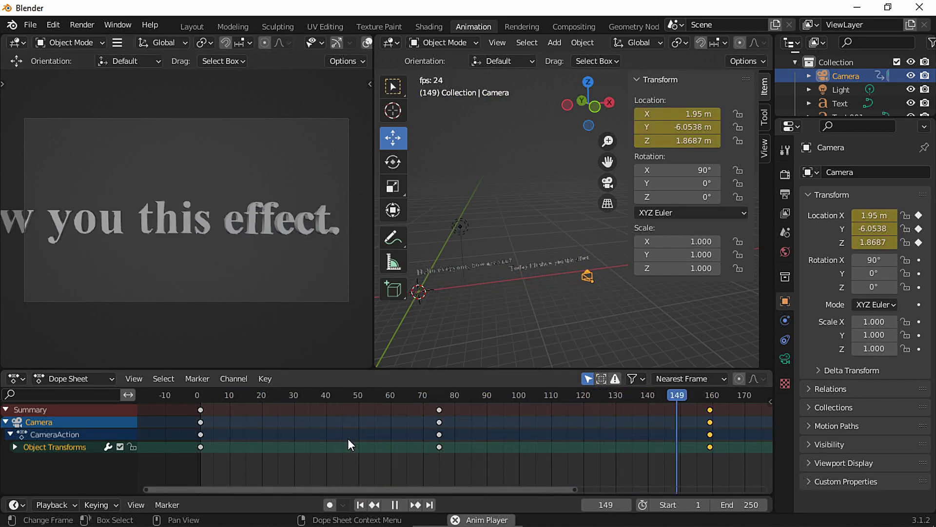
key(space)
Slow the camera move by shifting its middle keyframe to about frame 80 and its last to about frame 170
scroll(522, 434, down, 2)
drag(625, 461, 432, 393)
drag(443, 445, 456, 445)
drag(639, 443, 650, 448)
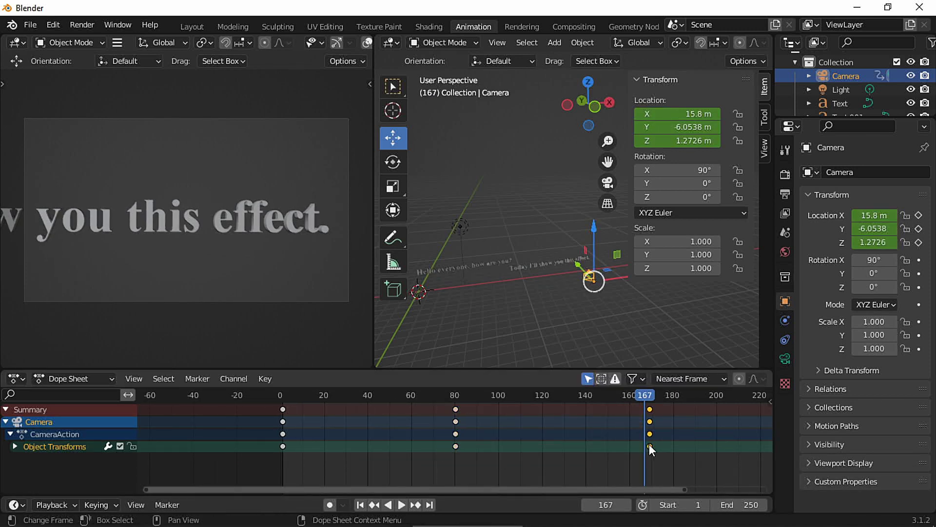
key(space)
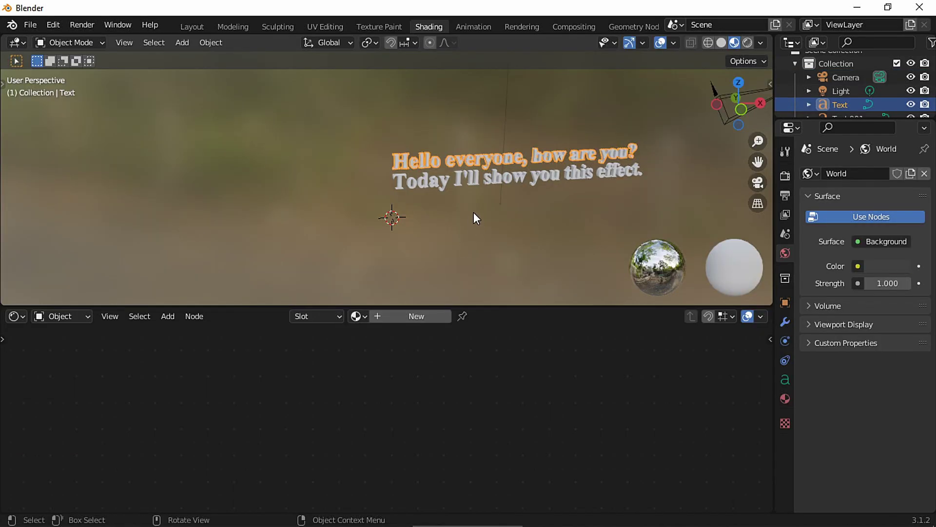
Create a new material for the first text line and assign the existing Material to the second line
click(395, 318)
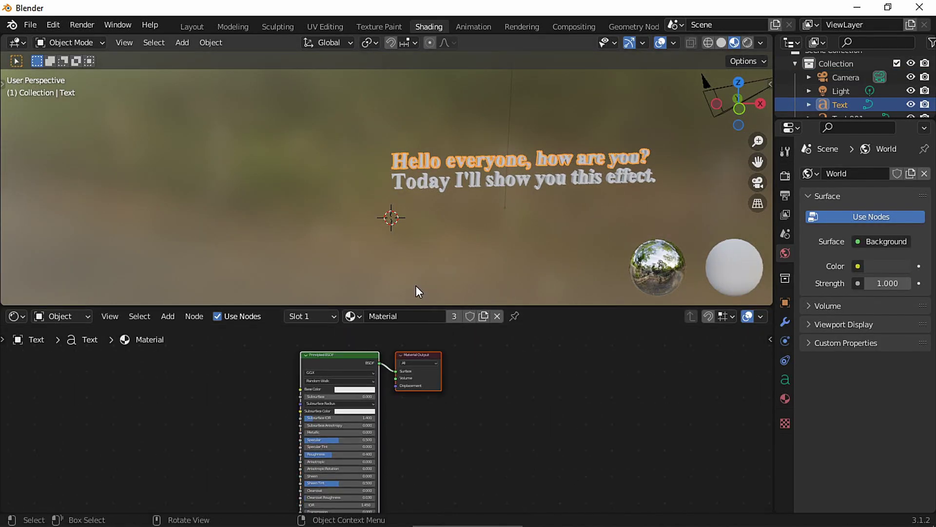
click(425, 184)
click(357, 316)
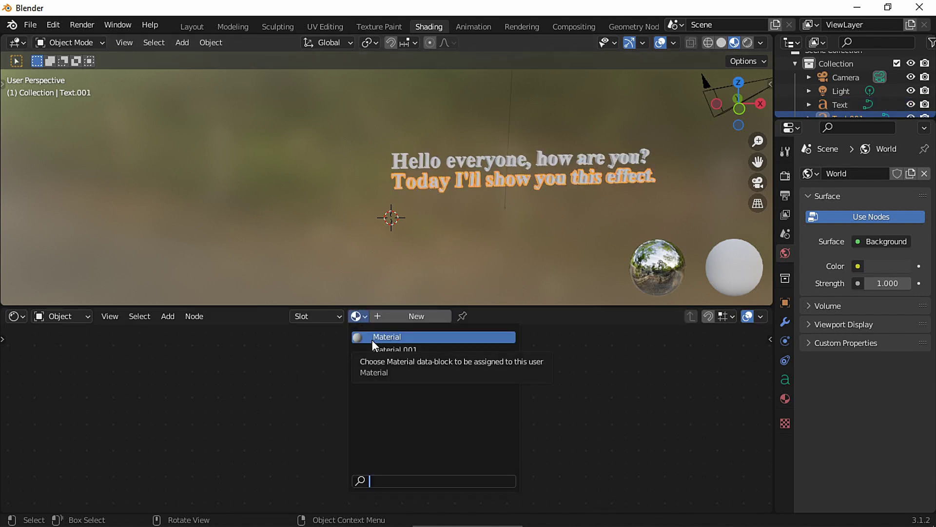
click(372, 338)
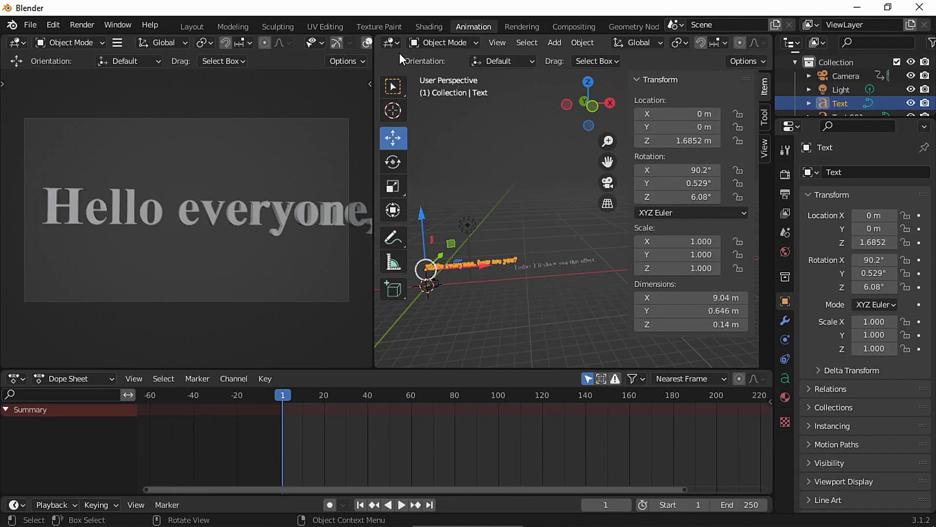
Change the 3D viewport beside the camera view to the Shader Editor and delete the light from the scene
click(395, 43)
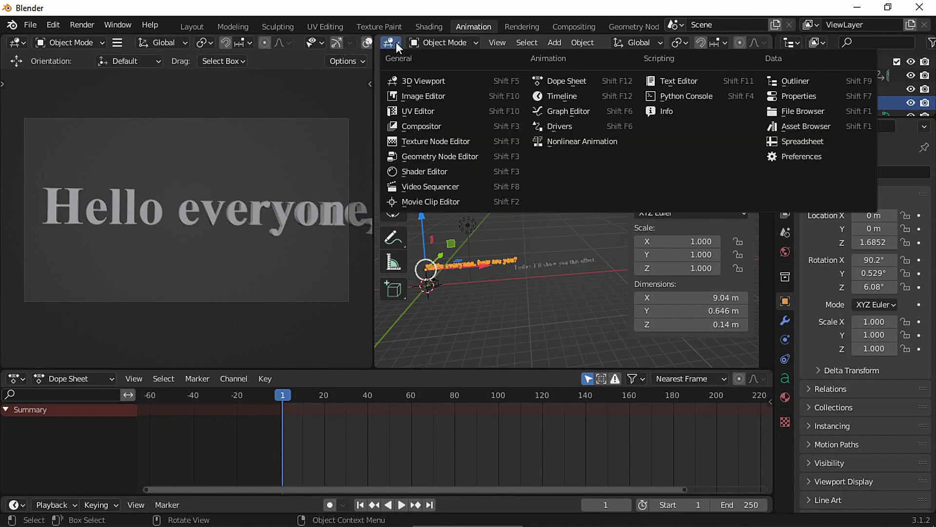
click(429, 173)
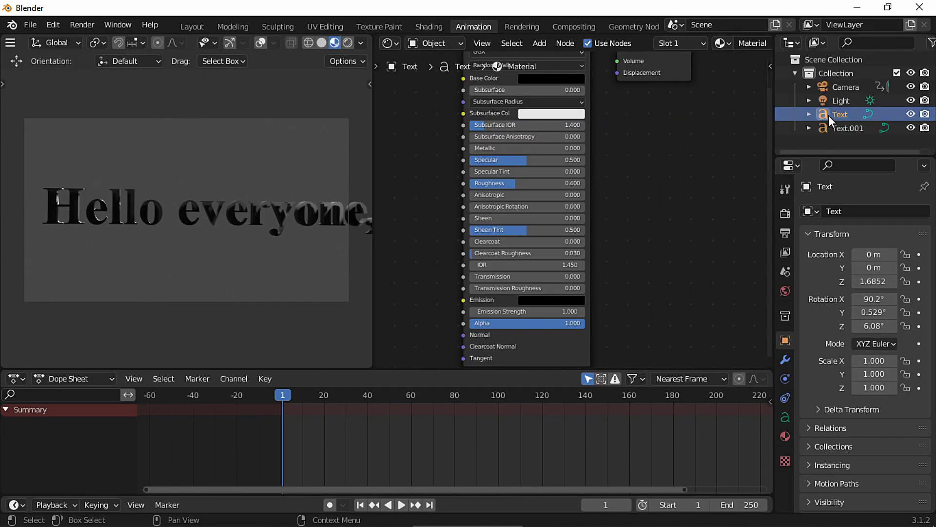
click(833, 99)
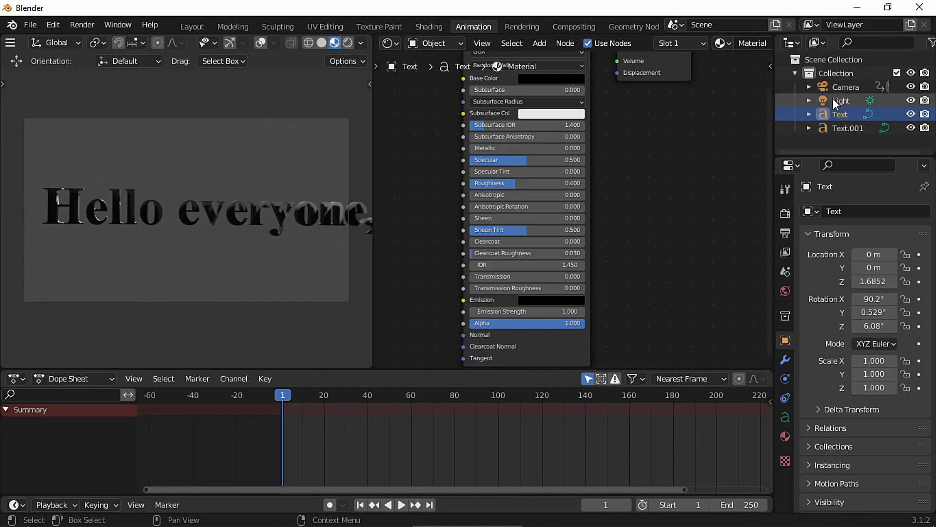
right_click(835, 100)
click(794, 137)
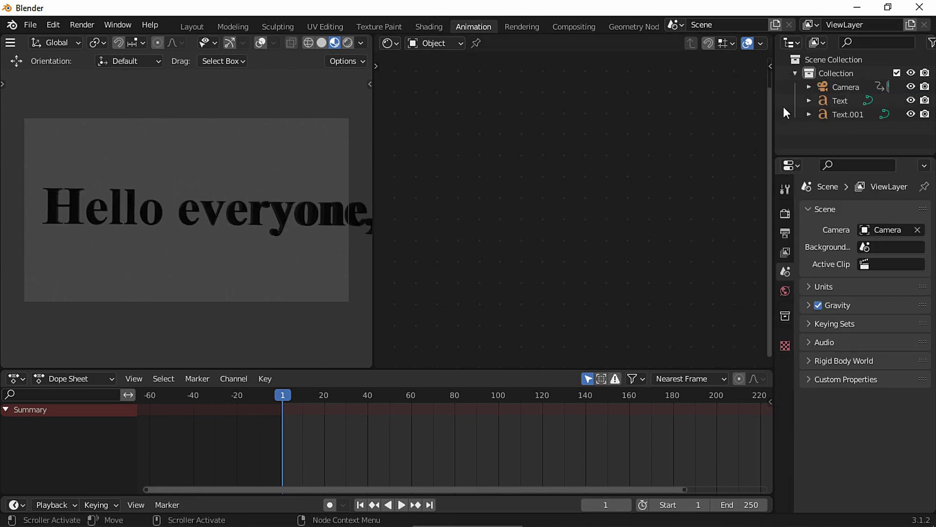
Make the first text's material black, zero its Specular, Roughness and Sheen Tint, and show the viewport in rendered shading
click(843, 100)
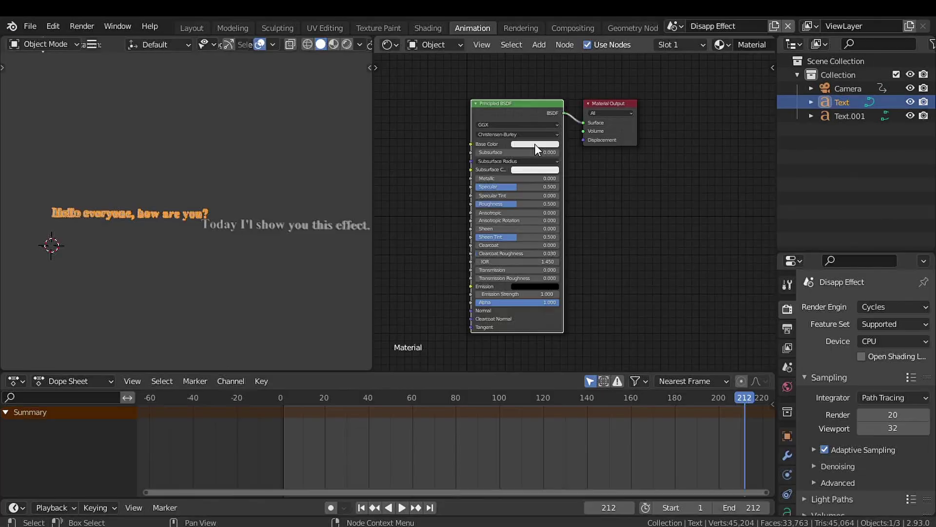
click(535, 144)
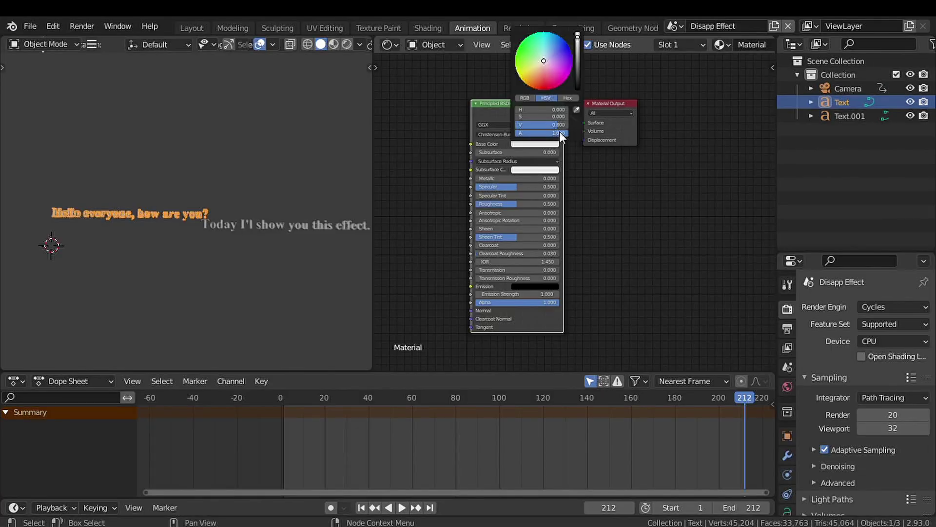
drag(578, 71, 580, 115)
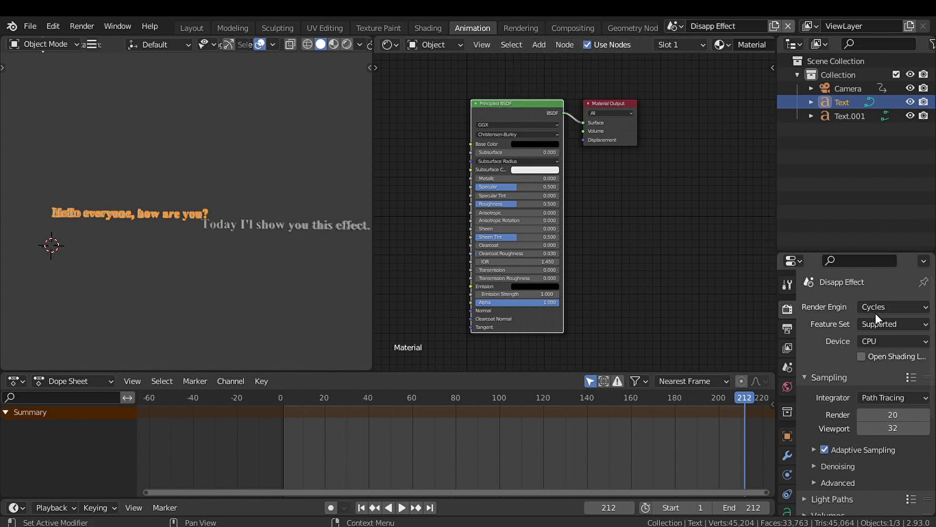
click(346, 44)
drag(511, 187, 449, 222)
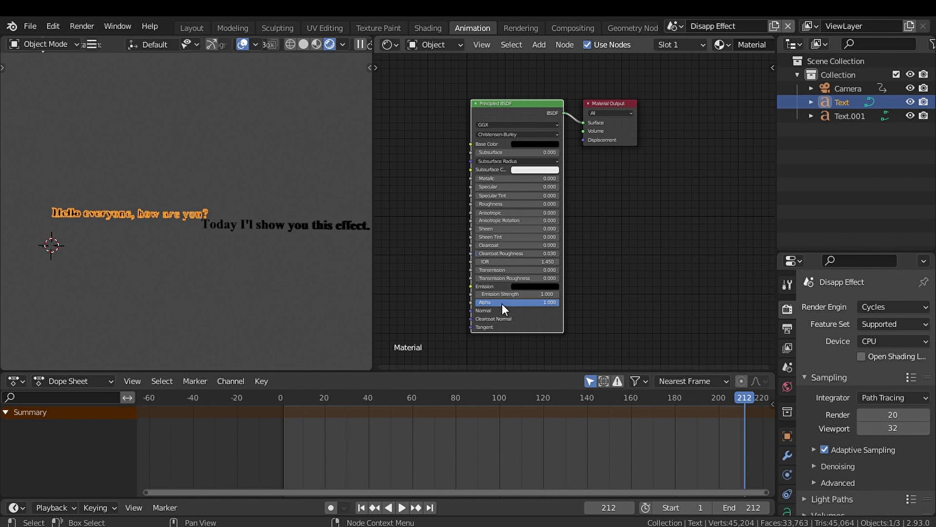
Try varying the material's Alpha to preview how transparency affects the object
drag(476, 307, 606, 301)
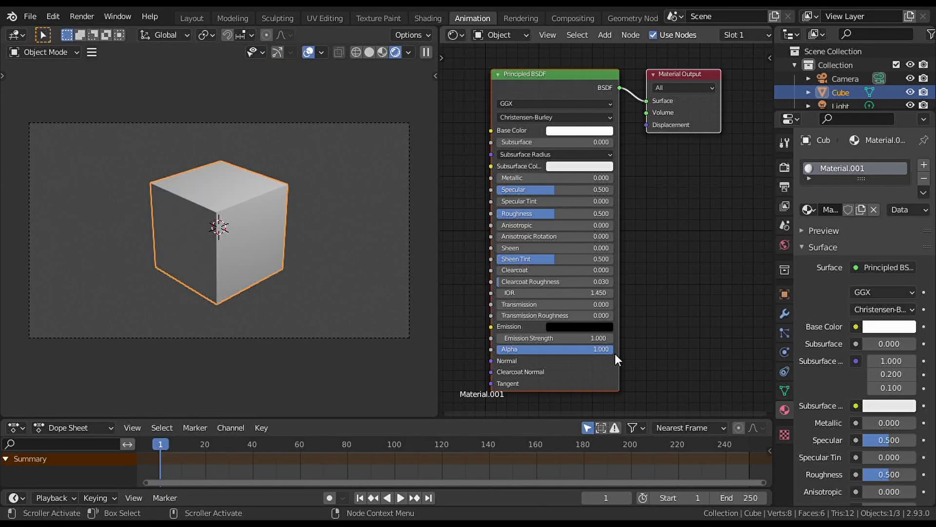
mouse_move(610, 352)
mouse_down()
mouse_move(497, 352)
mouse_move(613, 352)
mouse_up()
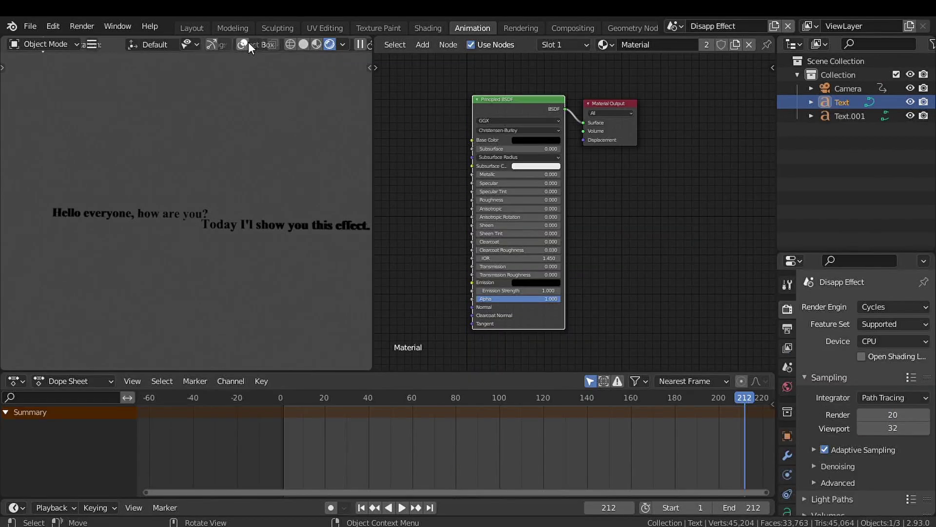
click(243, 44)
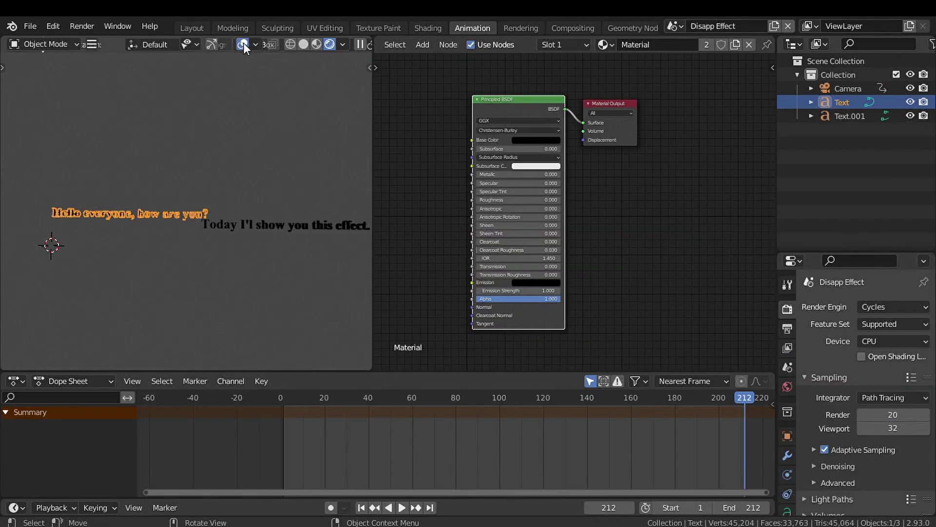
Set the text material's Alpha to 0 at frame 1 and keyframe it
ctrl+middle_drag(116, 256, 215, 220)
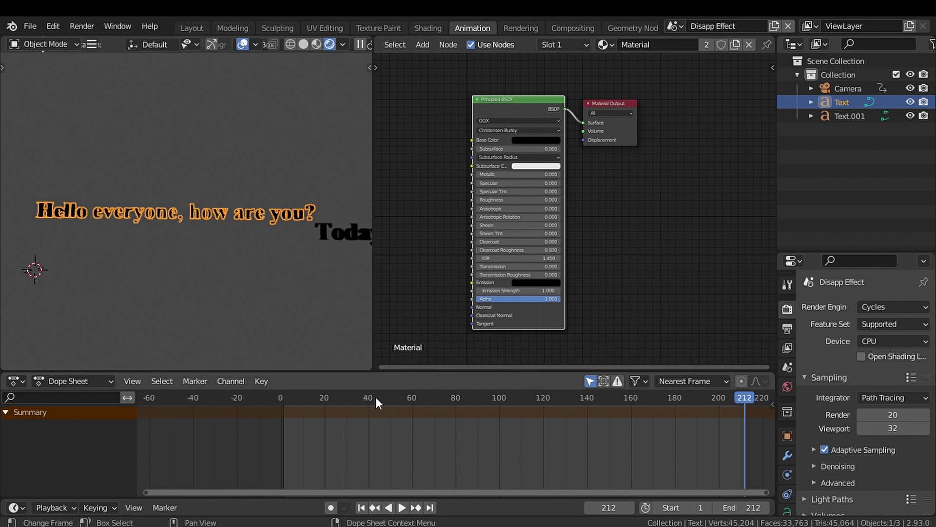
drag(341, 402, 283, 414)
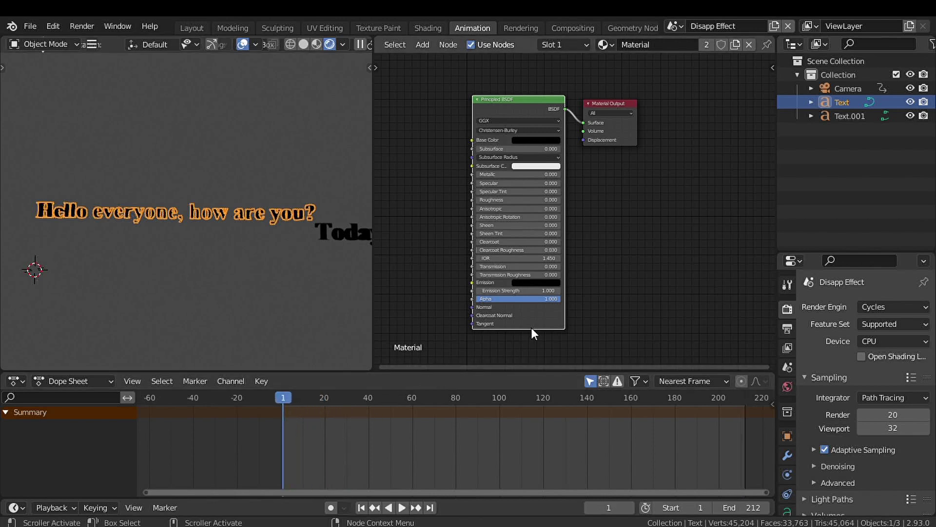
mouse_move(542, 300)
mouse_down()
mouse_move(431, 300)
mouse_move(528, 297)
mouse_up()
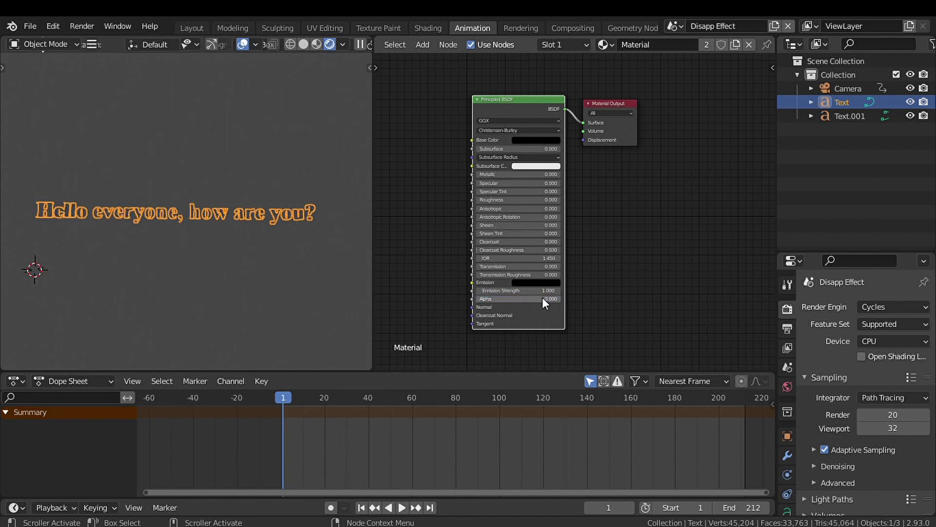
key(i)
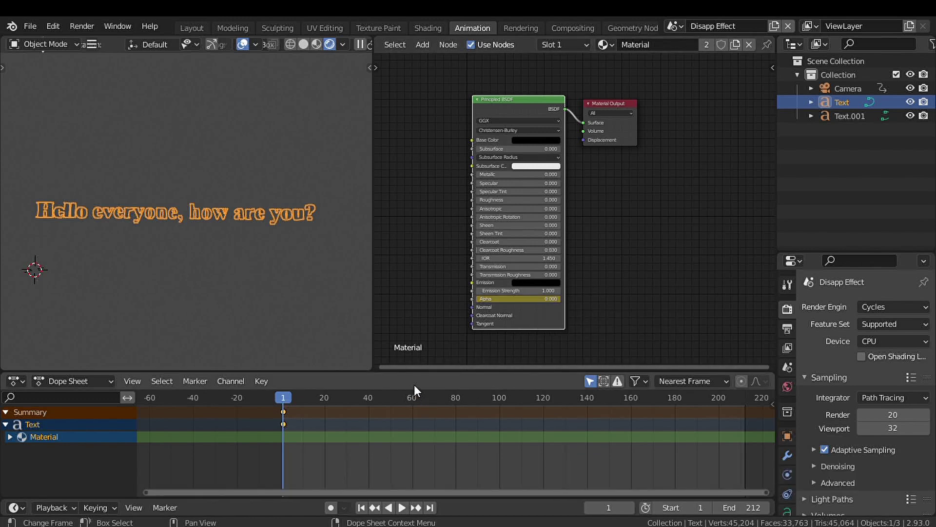
Set the text material's Alpha to 1 at frame 98 and keyframe it
drag(374, 397, 494, 402)
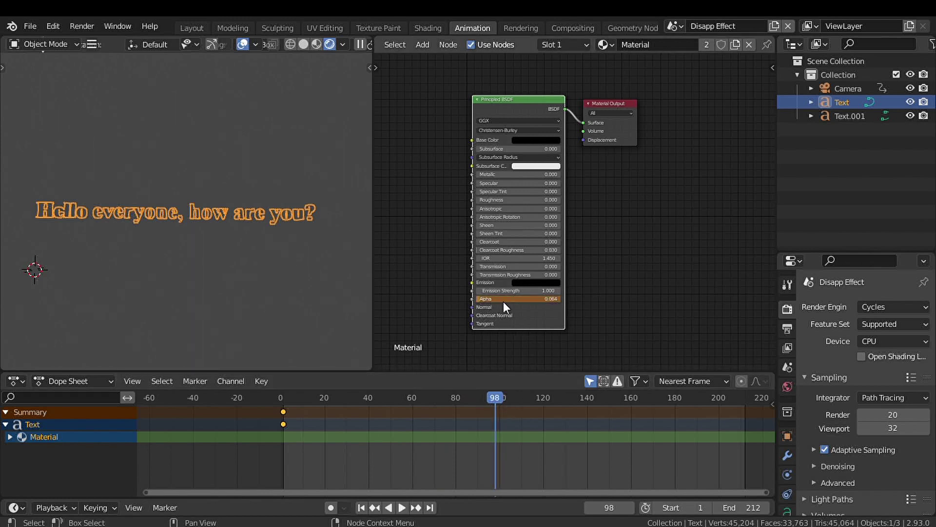
drag(503, 302, 569, 303)
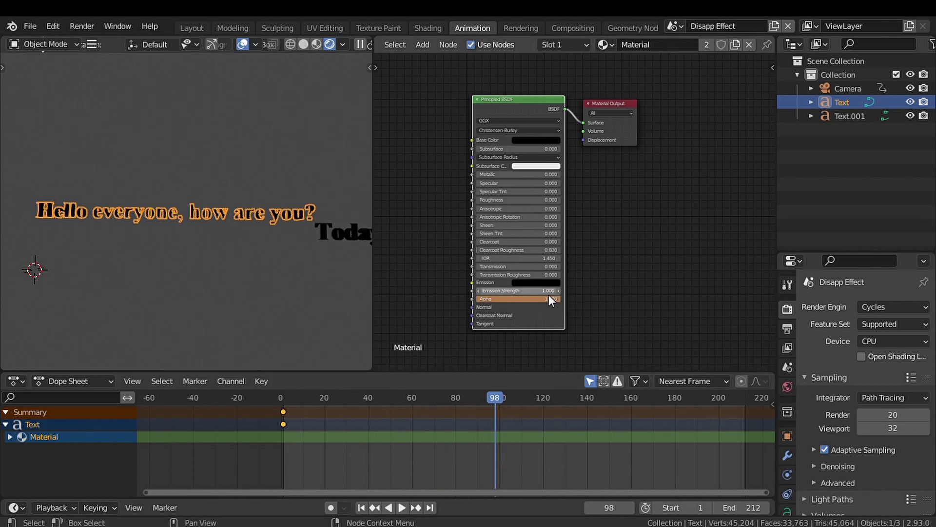
key(i)
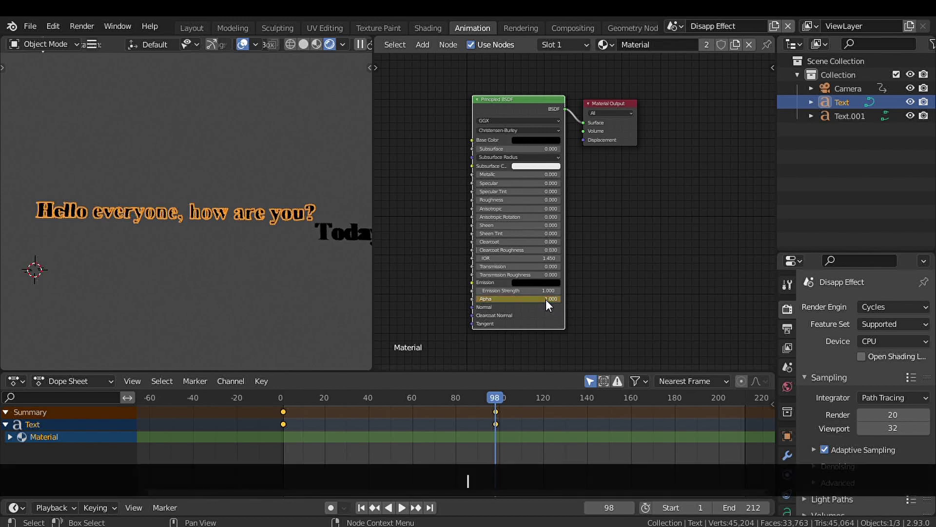
Preview the text fade with the overlays hidden and move the second Alpha keyframe to about frame 100
drag(284, 401, 335, 400)
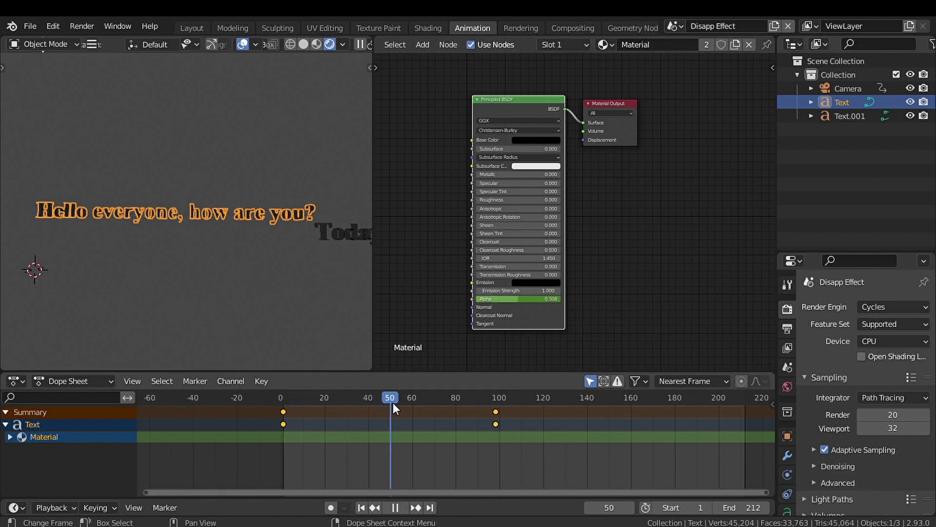
key(space)
click(240, 63)
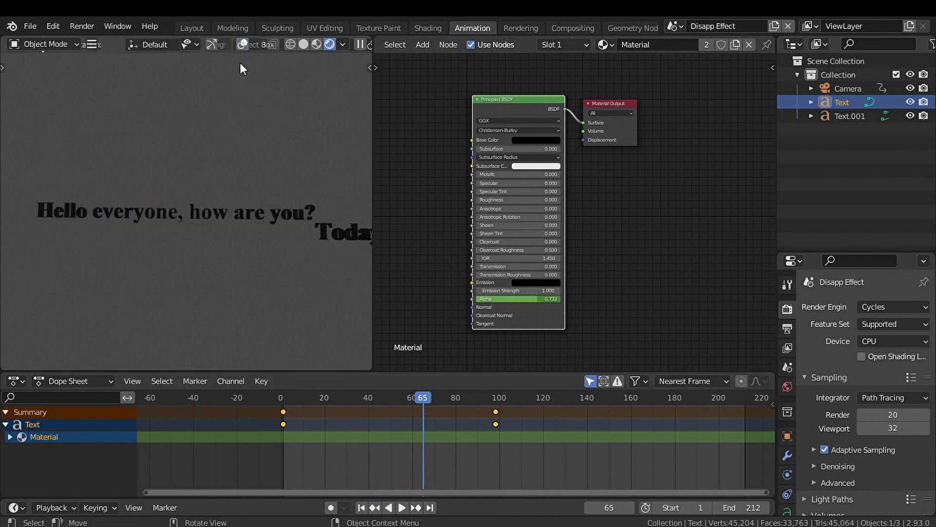
drag(286, 401, 502, 399)
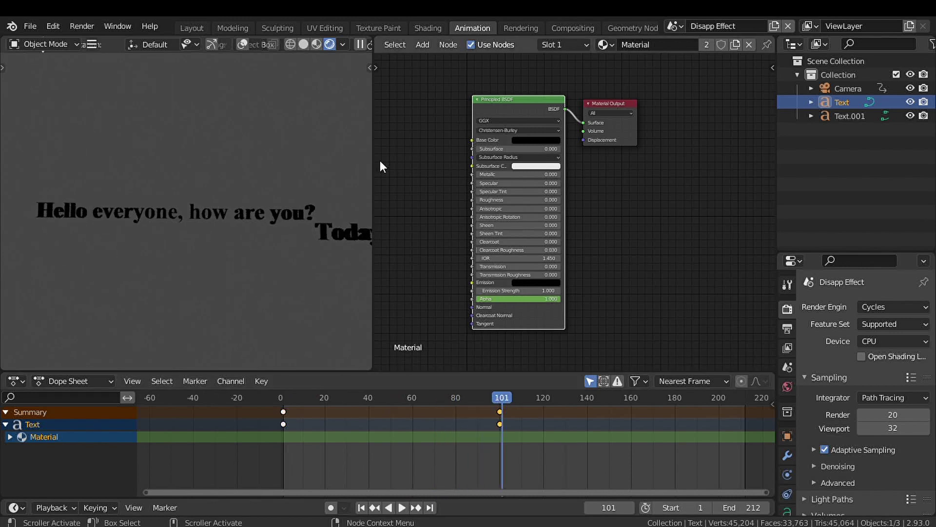
click(244, 45)
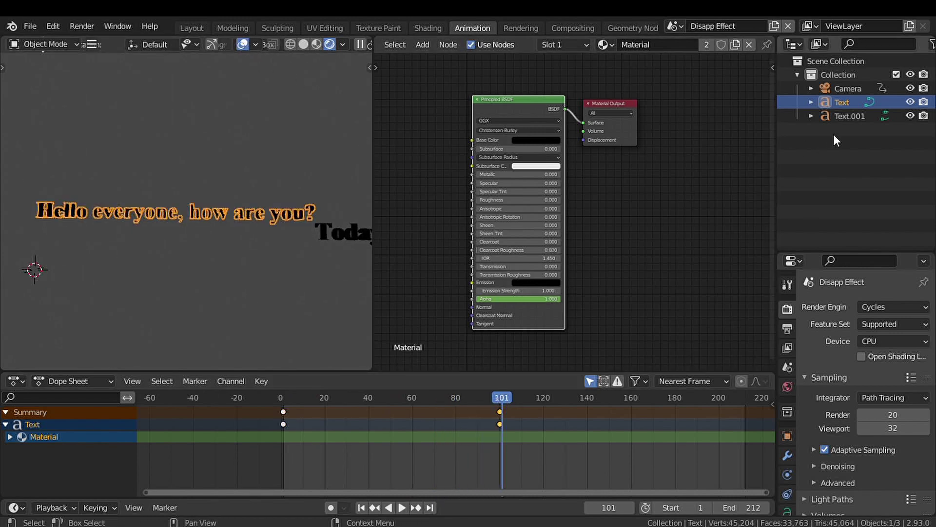
Give the second text line its own independent copy of the material and select its two Alpha keyframes
click(846, 116)
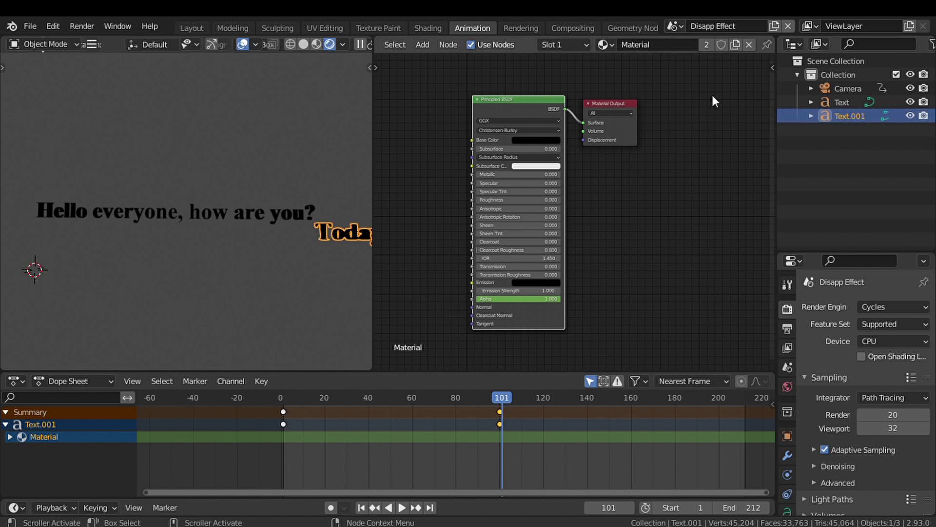
click(735, 45)
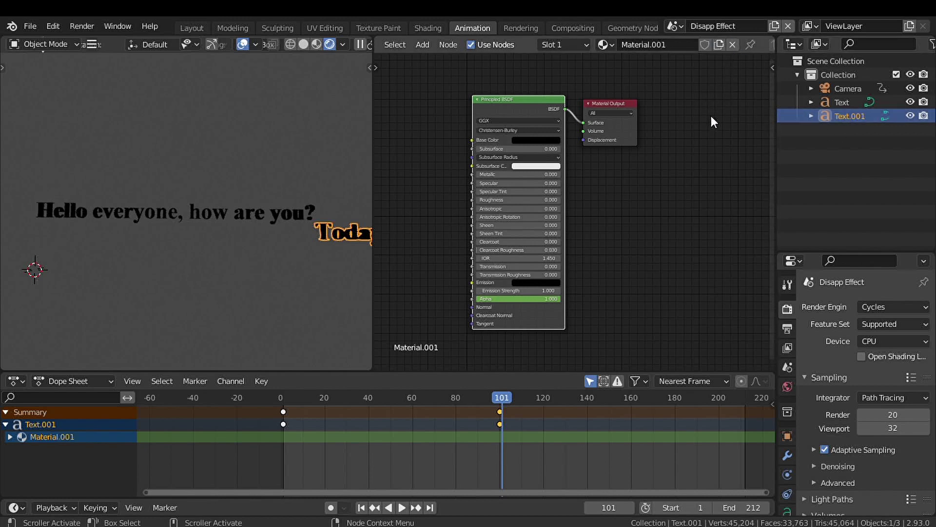
drag(549, 442, 358, 390)
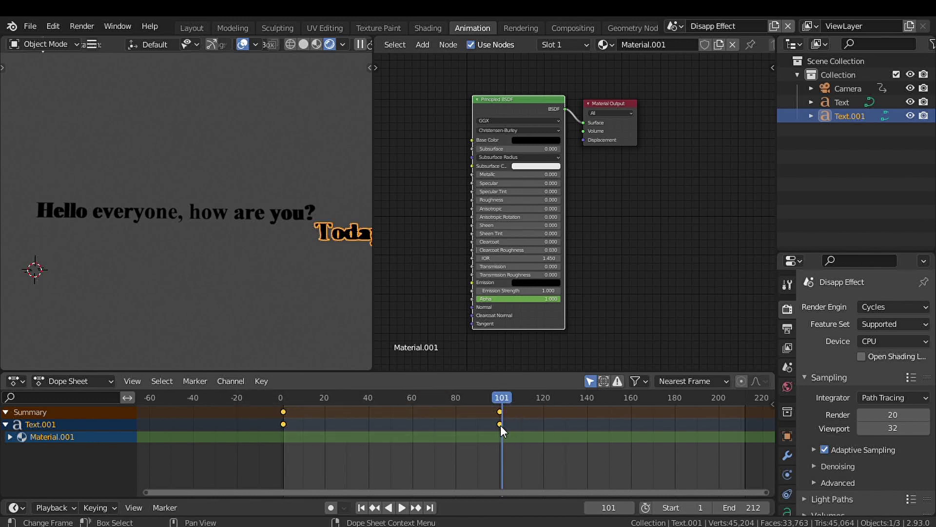
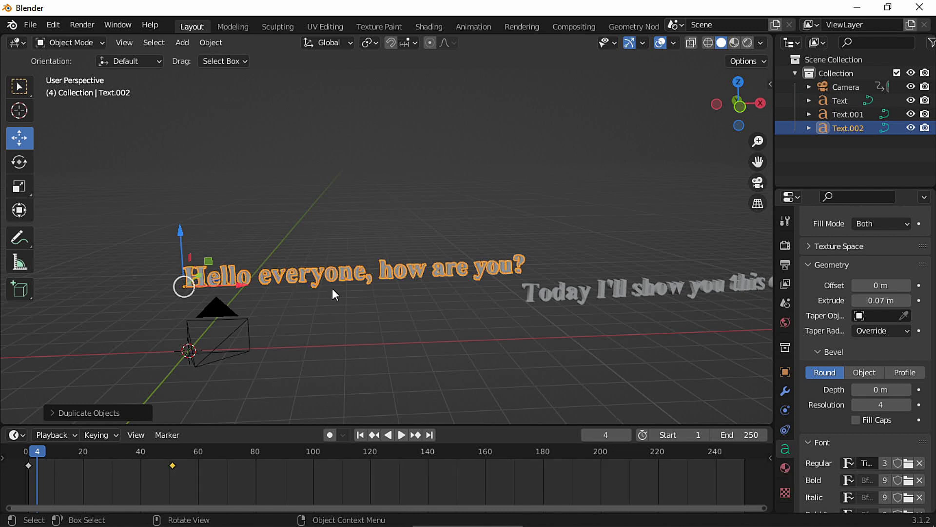
Trim the copied first text line down to the single word "everyone," and return to Object Mode
key(Tab)
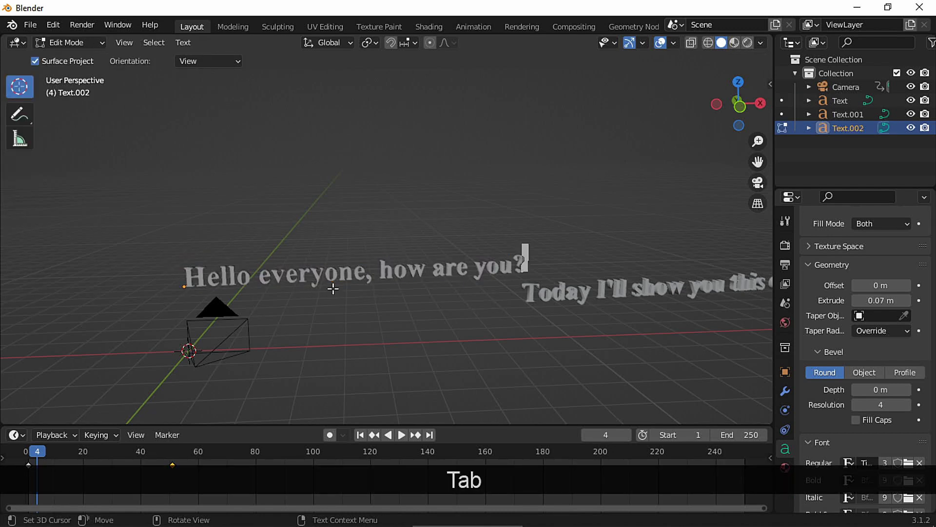
key(BackSpace)
key(BackSpace)
key(BackSpace)
key(BackSpace)
key(BackSpace)
key(BackSpace)
key(BackSpace)
key(BackSpace)
key(BackSpace)
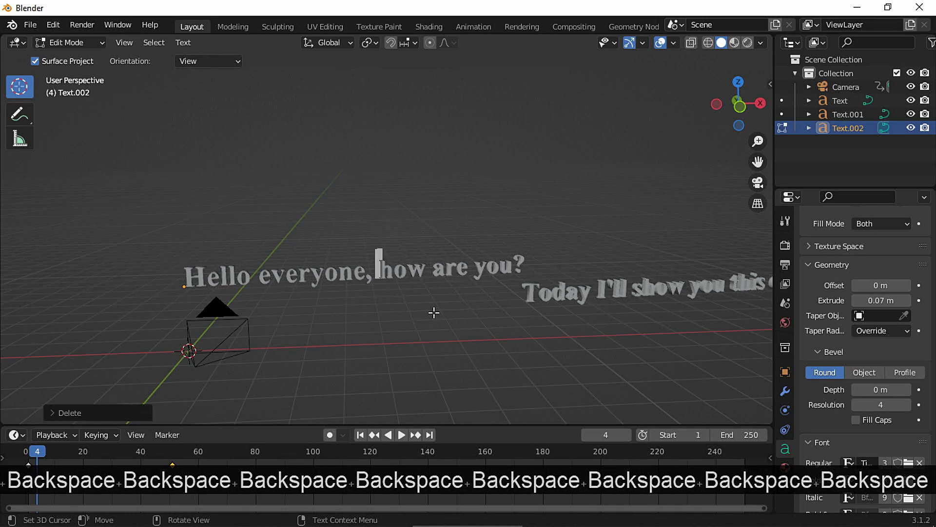
key(Left)
key(Left)
key(Left)
key(Left)
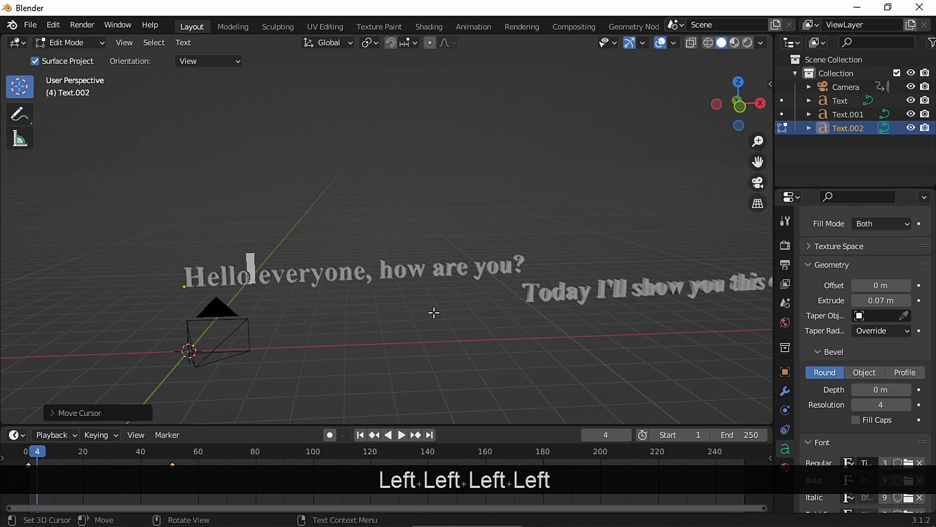
key(BackSpace)
key(BackSpace)
key(BackSpace)
key(BackSpace)
key(BackSpace)
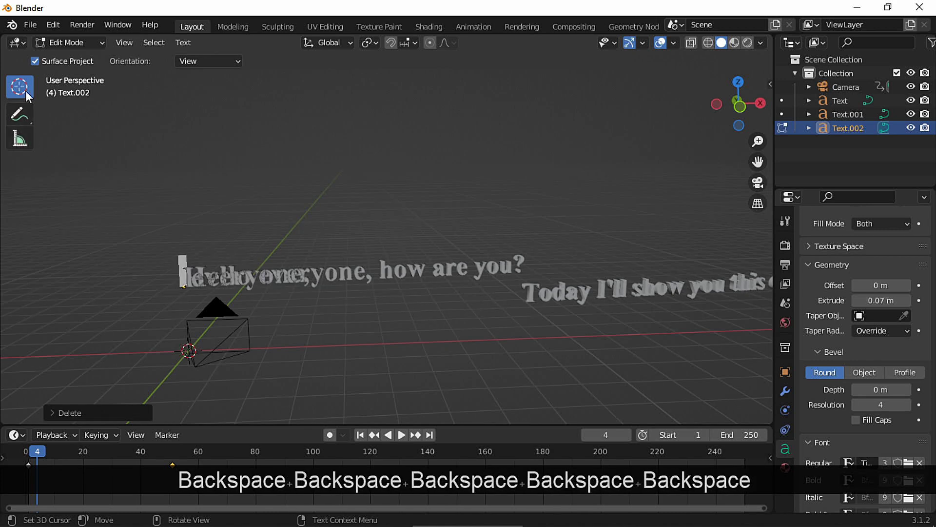
click(58, 43)
click(63, 57)
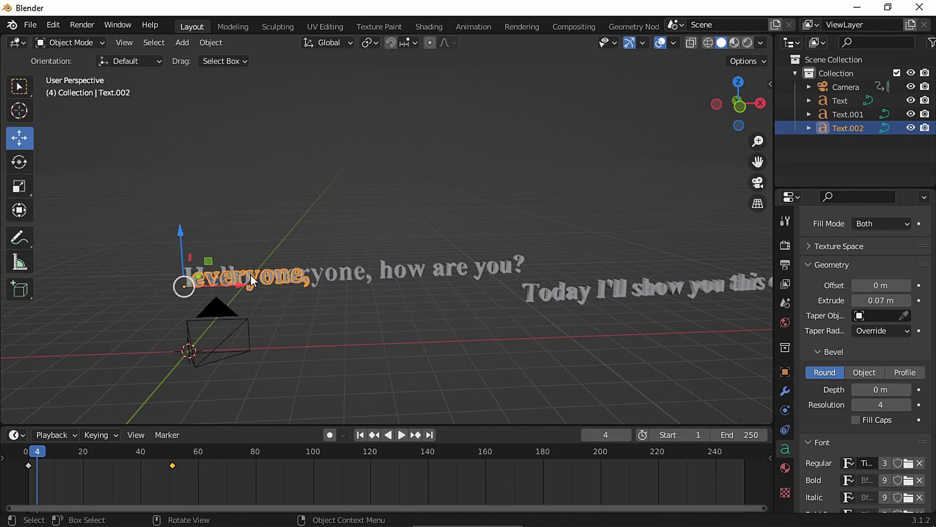
Slide the "everyone," copy along the X axis until it sits exactly over the matching word in the first line
drag(233, 293, 302, 288)
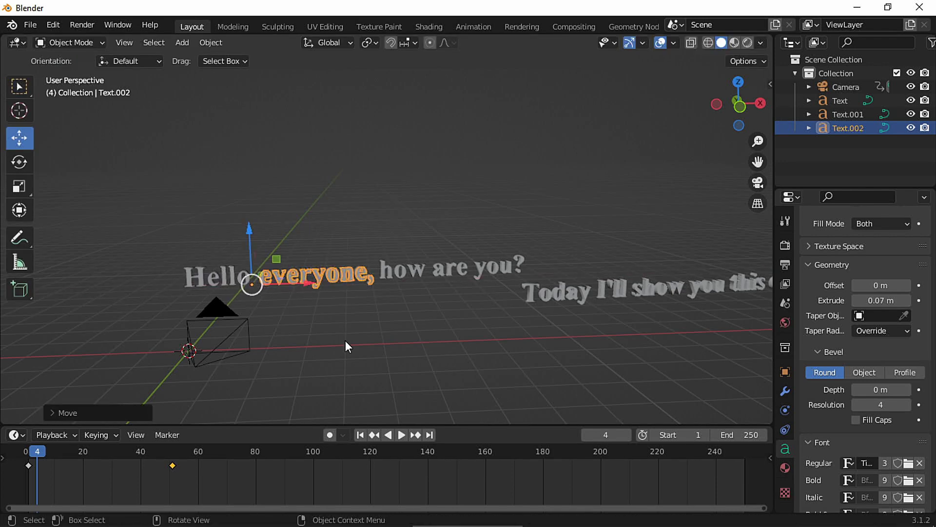
click(345, 341)
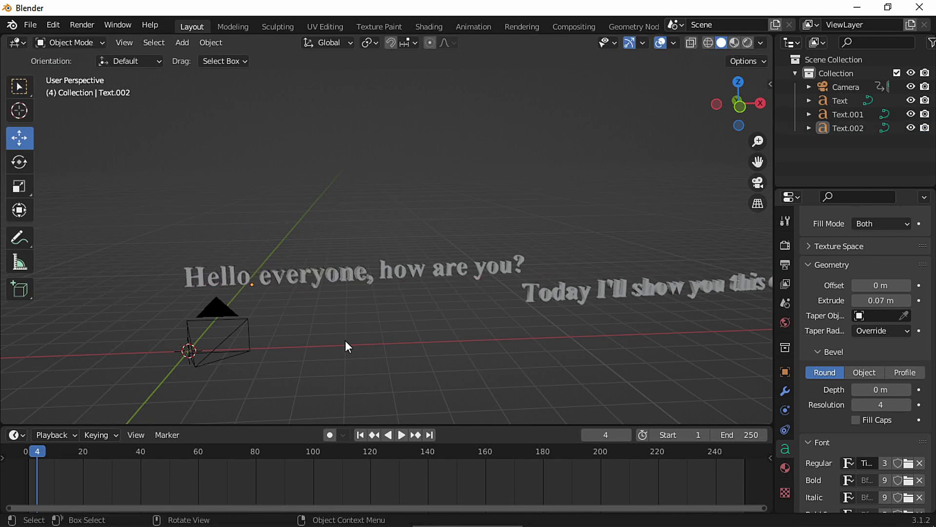
click(318, 286)
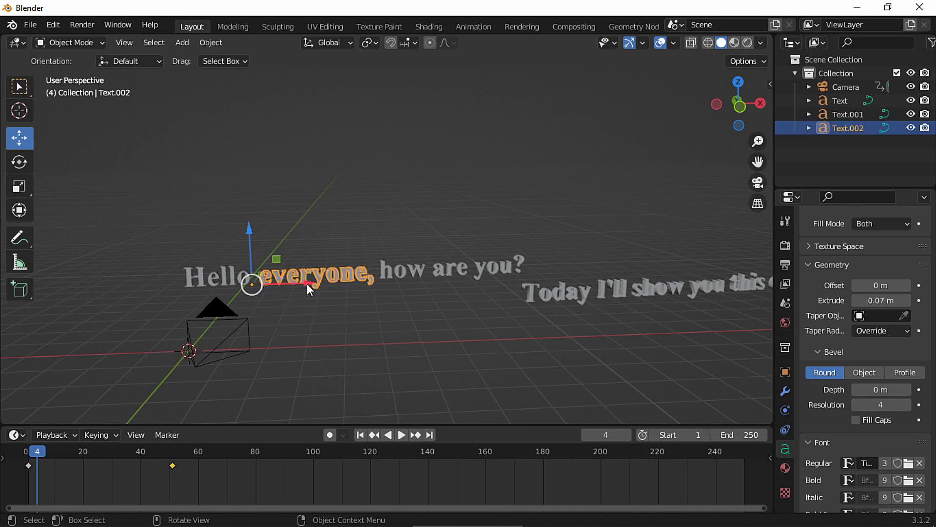
drag(308, 288, 304, 287)
click(338, 345)
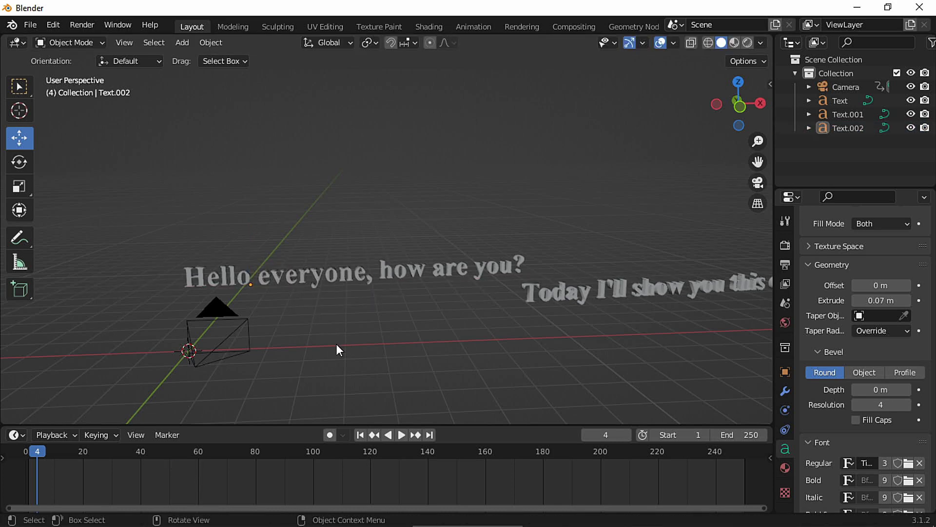
Duplicate the first text line in place and trim the copy down to the word "how"
click(835, 103)
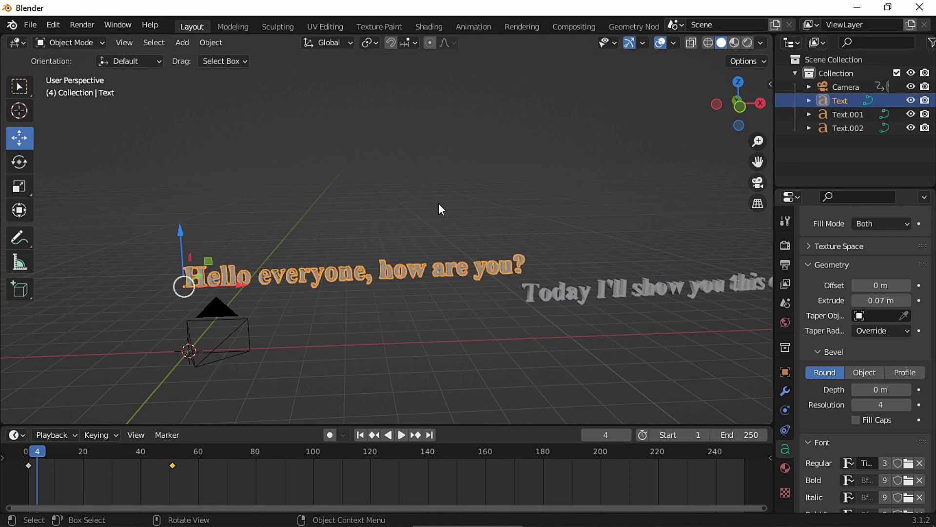
key(shift+d)
key(Escape)
key(Tab)
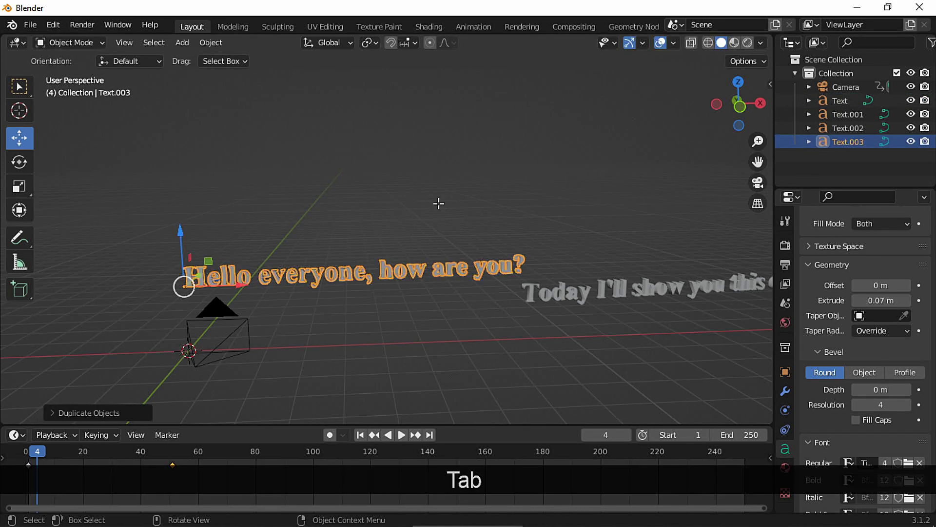
key(BackSpace)
key(BackSpace)
key(BackSpace)
key(BackSpace)
key(BackSpace)
key(BackSpace)
key(BackSpace)
key(BackSpace)
key(Left)
key(Left)
key(Left)
key(Left)
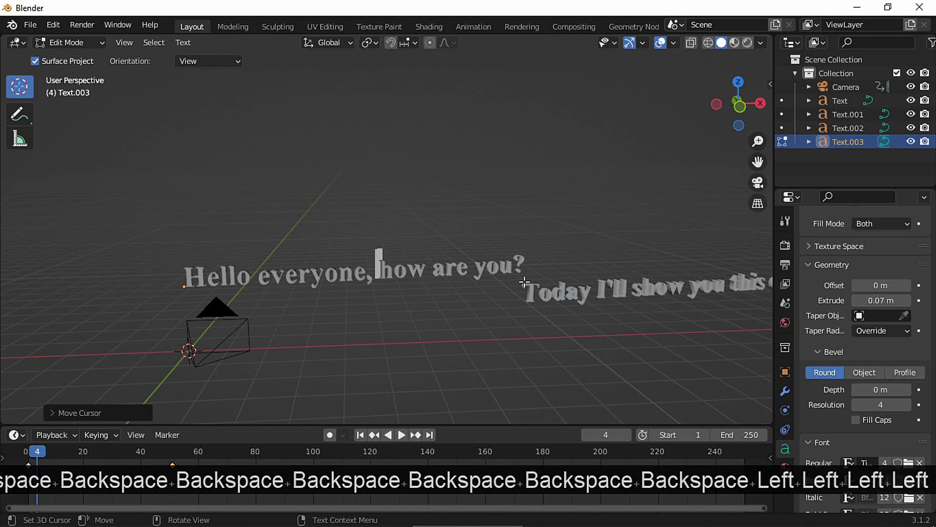
key(BackSpace)
key(BackSpace)
key(BackSpace)
key(BackSpace)
key(BackSpace)
key(BackSpace)
key(BackSpace)
key(Tab)
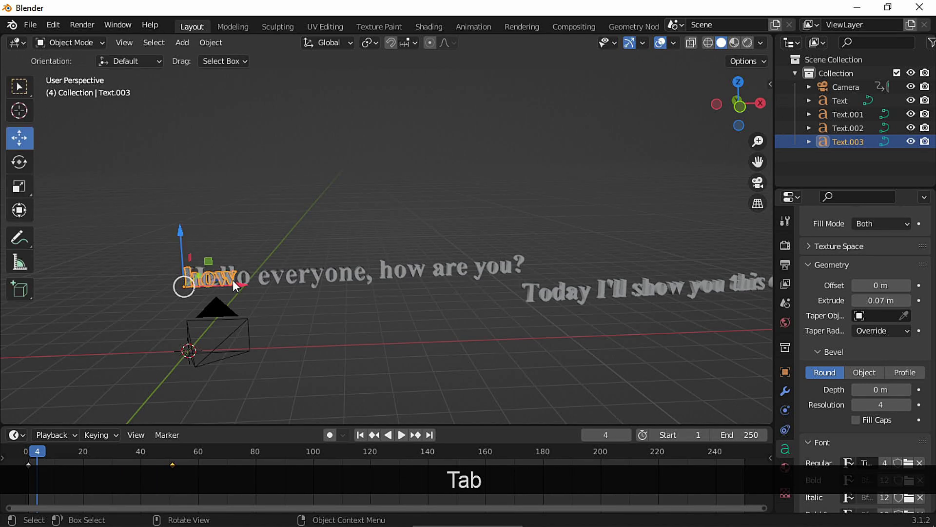
Move the "how" copy over the matching word in the first line, fine-tuning its position in the front view
drag(233, 280, 428, 295)
click(411, 281)
click(440, 332)
click(383, 268)
click(438, 322)
click(739, 107)
scroll(544, 224, up, 3)
click(389, 283)
drag(372, 241, 372, 242)
Duplicate the full first line in place and trim the copy down to the word "are"
click(450, 285)
click(491, 291)
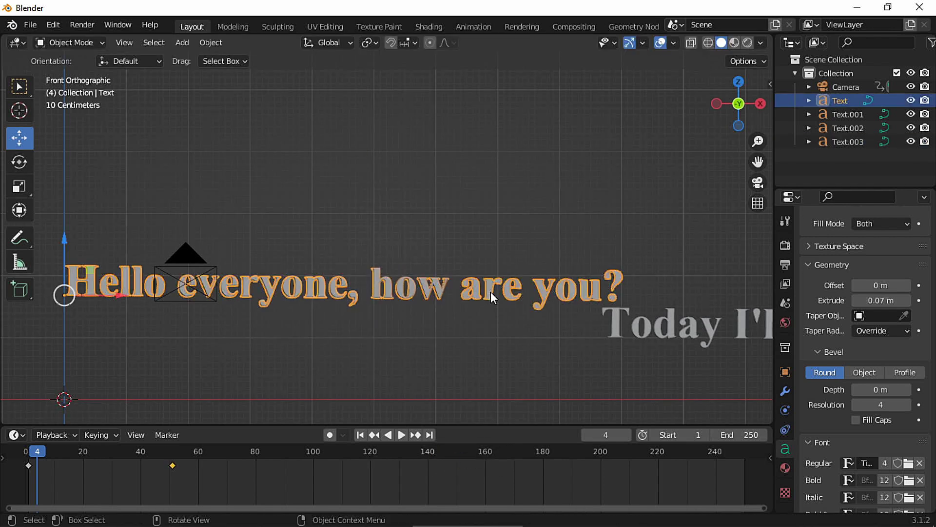
key(shift+d)
key(Escape)
key(Tab)
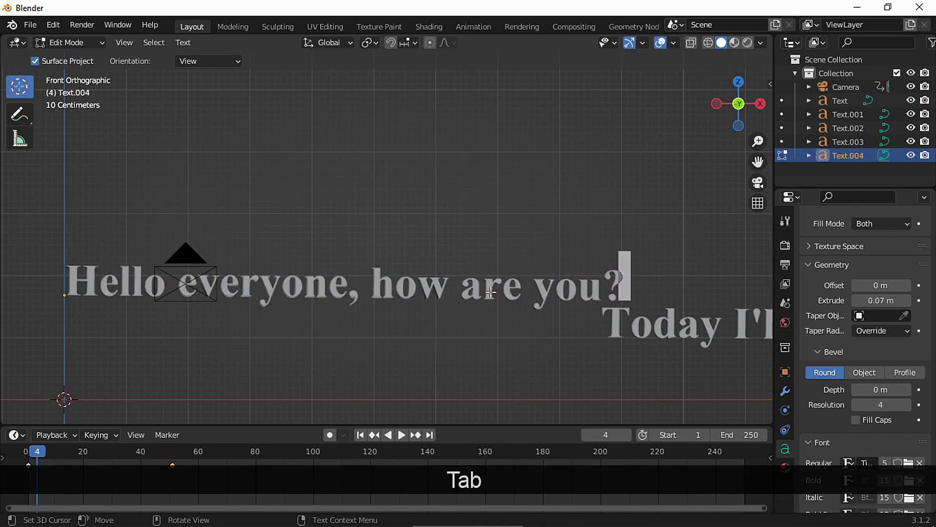
key(BackSpace)
key(BackSpace)
key(BackSpace)
key(Left)
key(Left)
key(Left)
key(Left)
key(BackSpace)
key(BackSpace)
key(BackSpace)
key(BackSpace)
key(BackSpace)
key(BackSpace)
key(BackSpace)
key(BackSpace)
key(BackSpace)
key(BackSpace)
key(BackSpace)
key(BackSpace)
key(BackSpace)
key(BackSpace)
key(BackSpace)
key(BackSpace)
key(BackSpace)
key(BackSpace)
key(BackSpace)
key(BackSpace)
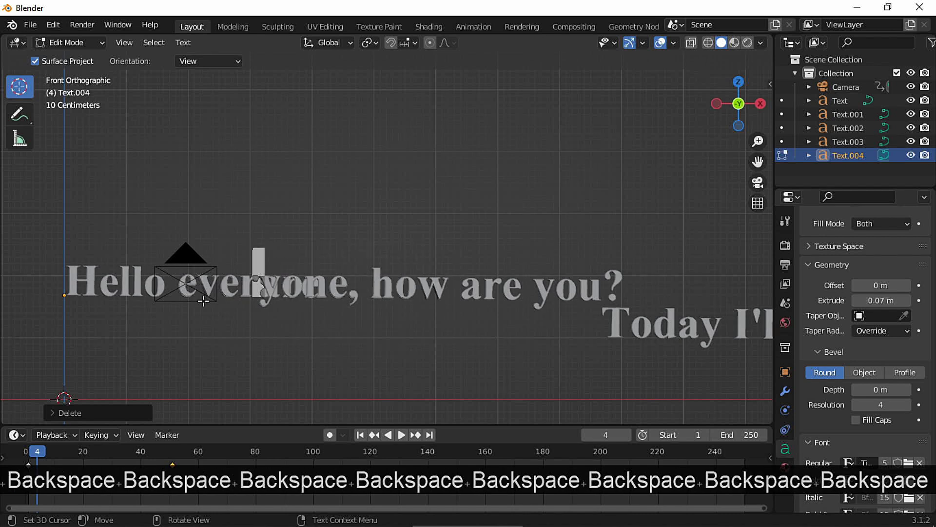
key(Tab)
Move the "are" copy along X and Z until it overlaps the matching word in the first line
drag(119, 294, 513, 298)
drag(462, 245, 462, 247)
click(463, 246)
click(503, 333)
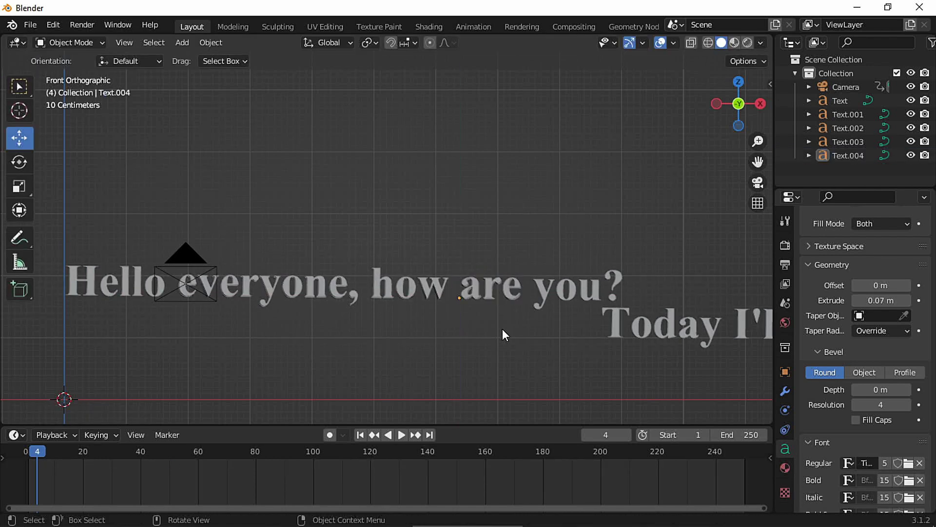
Make a copy of the first line reading only "you?" and align it over that word in the line
click(571, 291)
key(shift+d)
key(Escape)
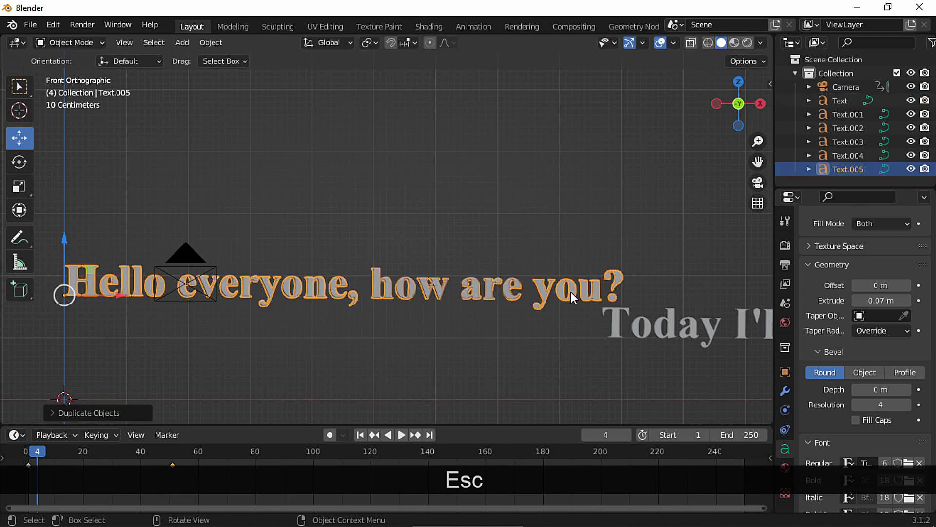
key(Tab)
key(Left)
key(Left)
key(Left)
key(Left)
key(BackSpace)
key(BackSpace)
key(BackSpace)
key(BackSpace)
key(BackSpace)
key(BackSpace)
key(BackSpace)
key(BackSpace)
key(BackSpace)
key(BackSpace)
key(BackSpace)
key(BackSpace)
key(BackSpace)
key(BackSpace)
key(BackSpace)
key(BackSpace)
key(BackSpace)
key(BackSpace)
key(BackSpace)
key(BackSpace)
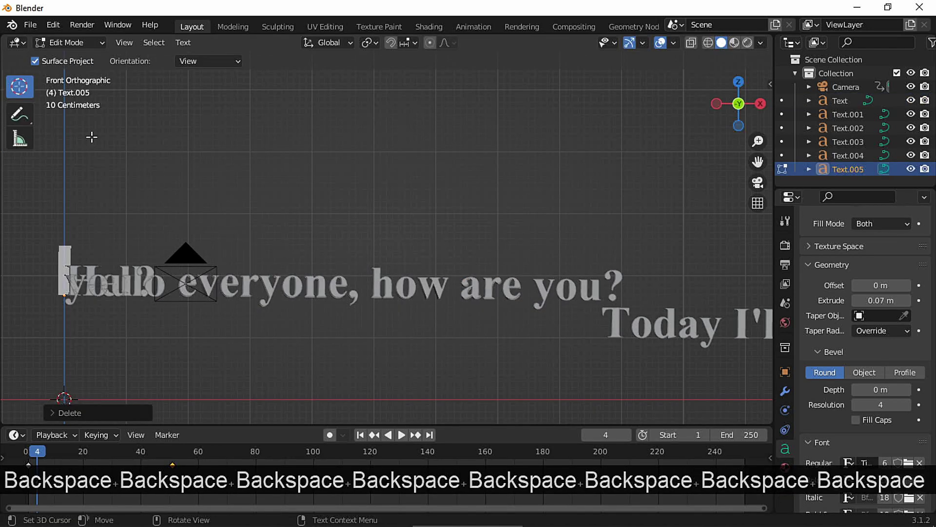
key(Tab)
drag(113, 296, 580, 294)
drag(536, 251, 536, 252)
Trim the original first text line down to the word "Hello"
click(844, 99)
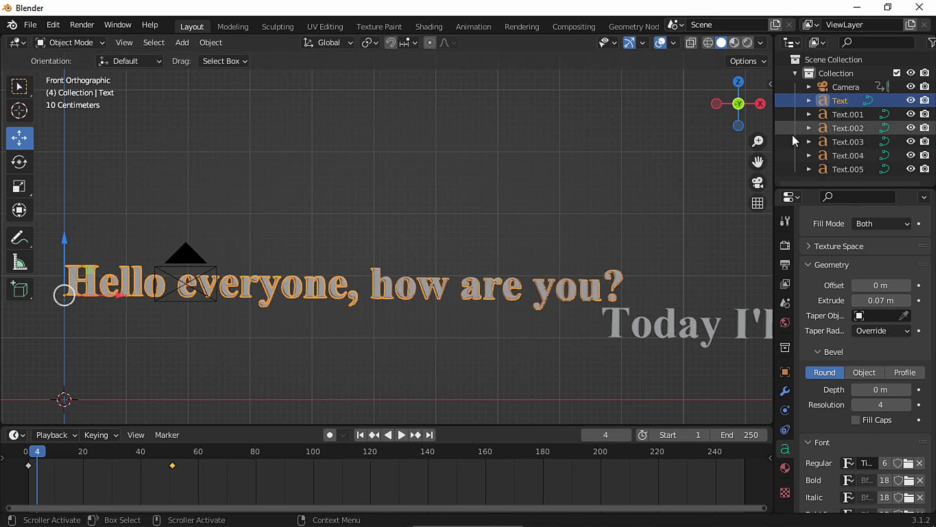
key(Tab)
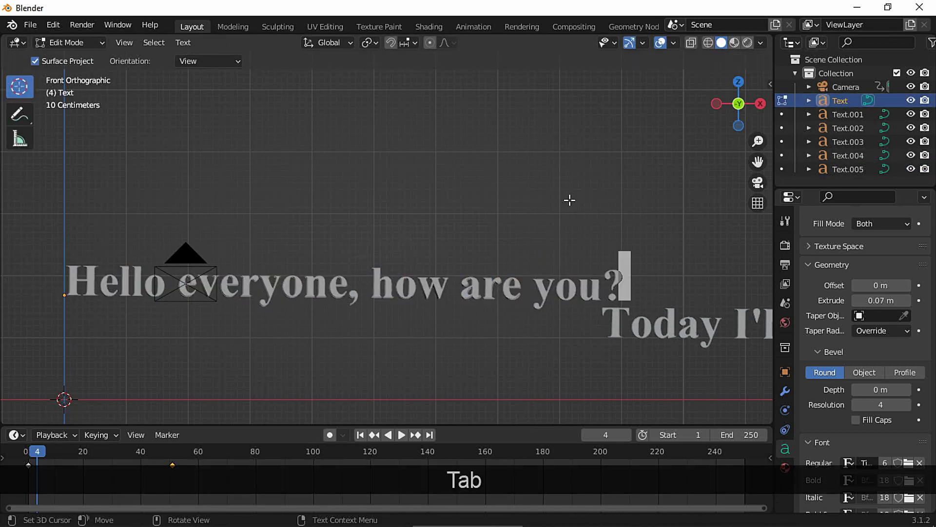
key(BackSpace)
key(BackSpace)
key(BackSpace)
key(BackSpace)
key(BackSpace)
key(BackSpace)
key(BackSpace)
key(BackSpace)
key(BackSpace)
key(BackSpace)
key(BackSpace)
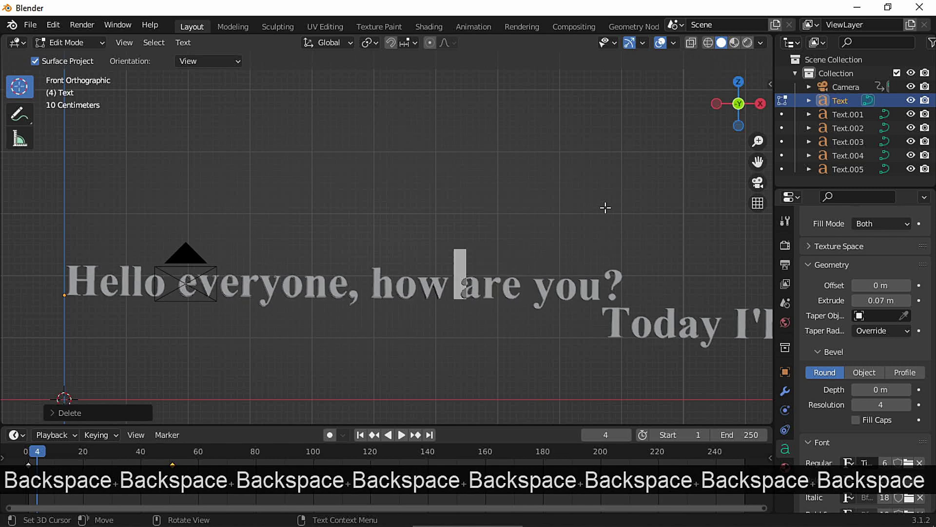
key(BackSpace)
key(BackSpace)
key(BackSpace)
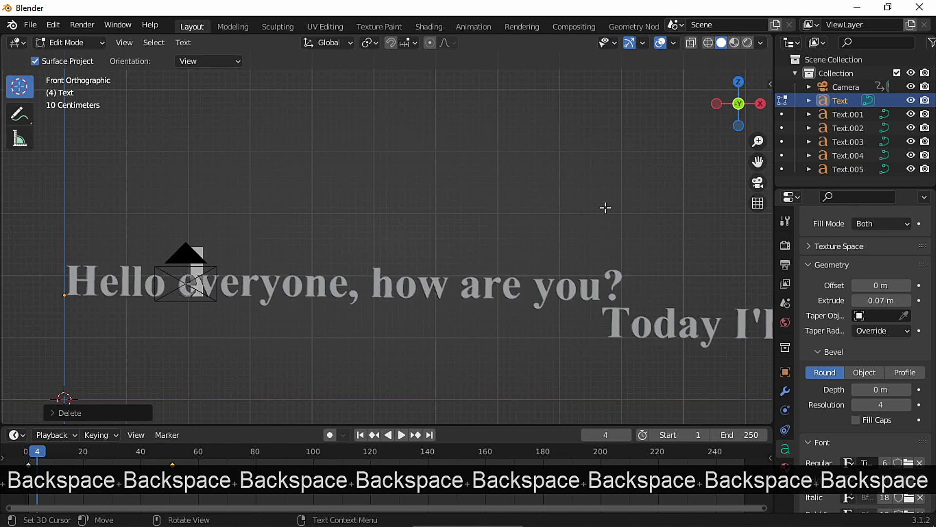
key(BackSpace)
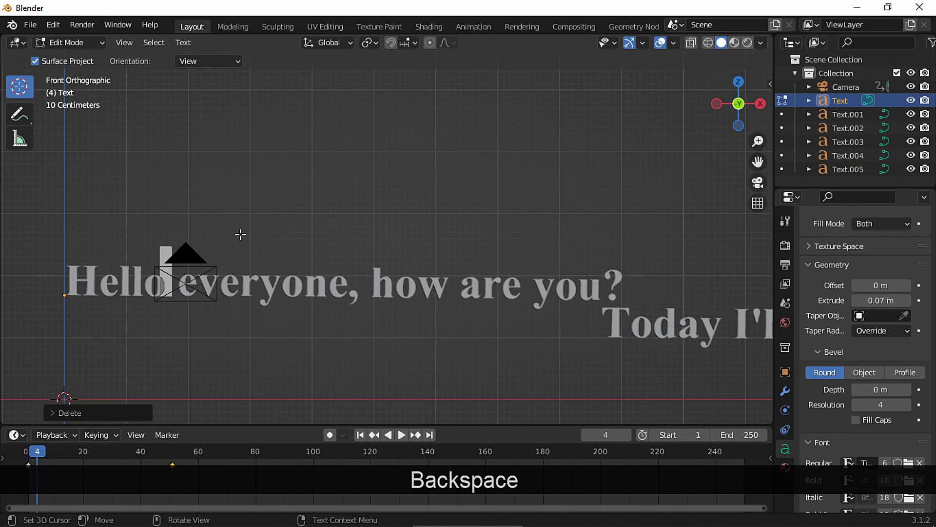
key(Tab)
Duplicate the second text line in place and trim the copy down to "I'll show"
scroll(217, 181, down, 1)
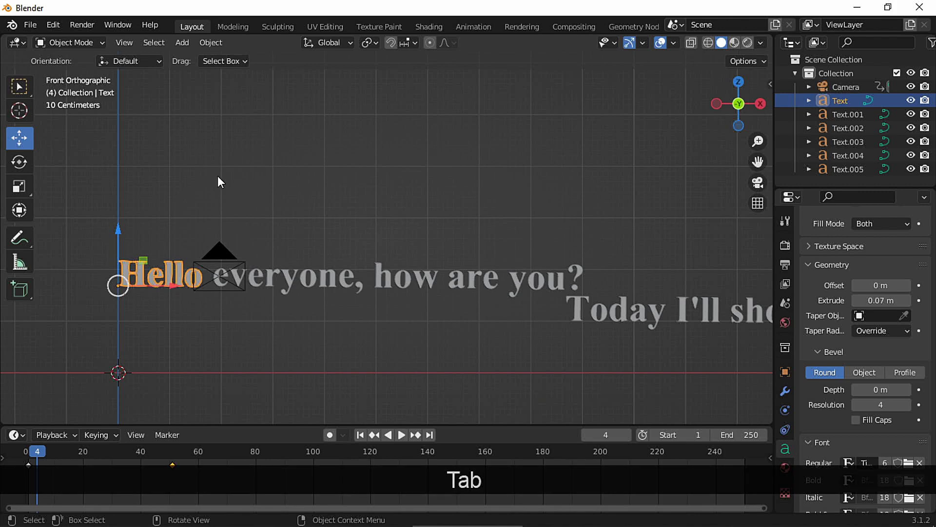
click(611, 315)
shift+middle_drag(689, 358, 329, 346)
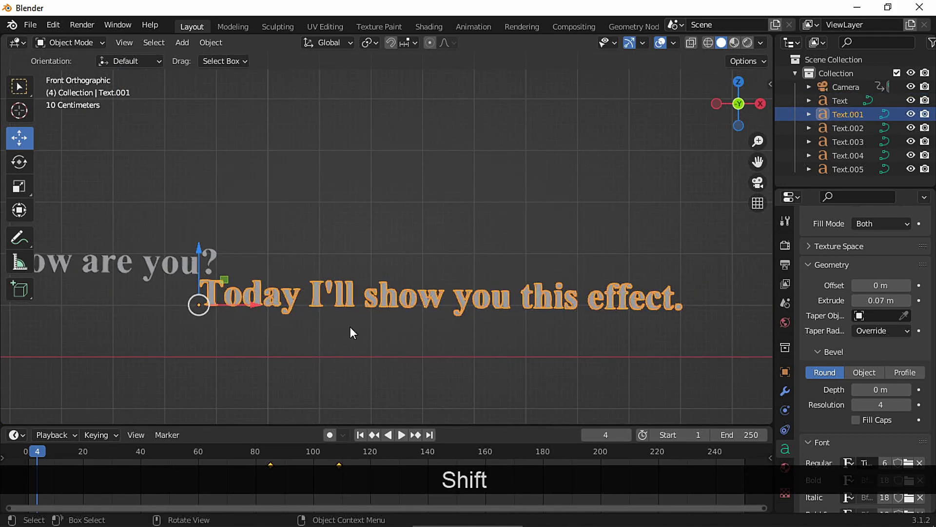
key(shift+d)
key(Escape)
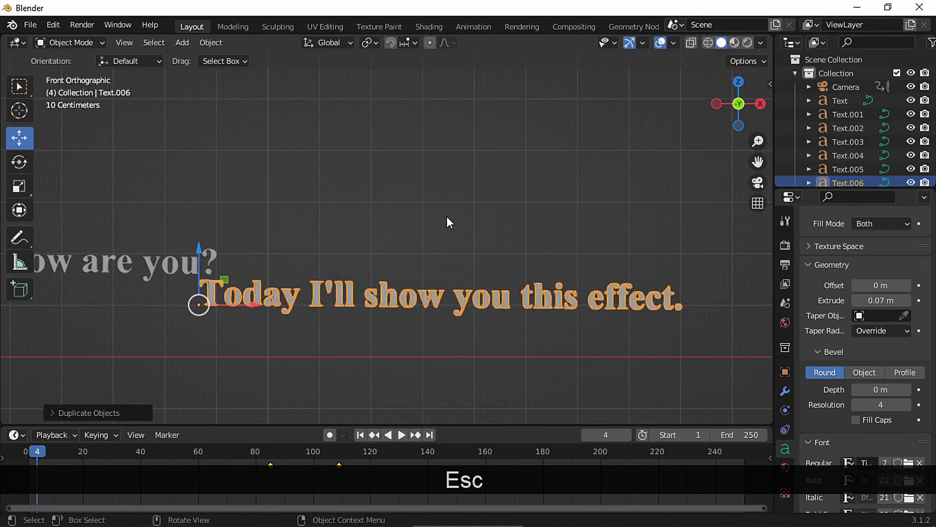
key(Tab)
key(BackSpace)
key(BackSpace)
key(BackSpace)
key(BackSpace)
key(BackSpace)
key(BackSpace)
key(BackSpace)
key(BackSpace)
key(BackSpace)
key(BackSpace)
key(BackSpace)
key(BackSpace)
key(BackSpace)
key(BackSpace)
key(BackSpace)
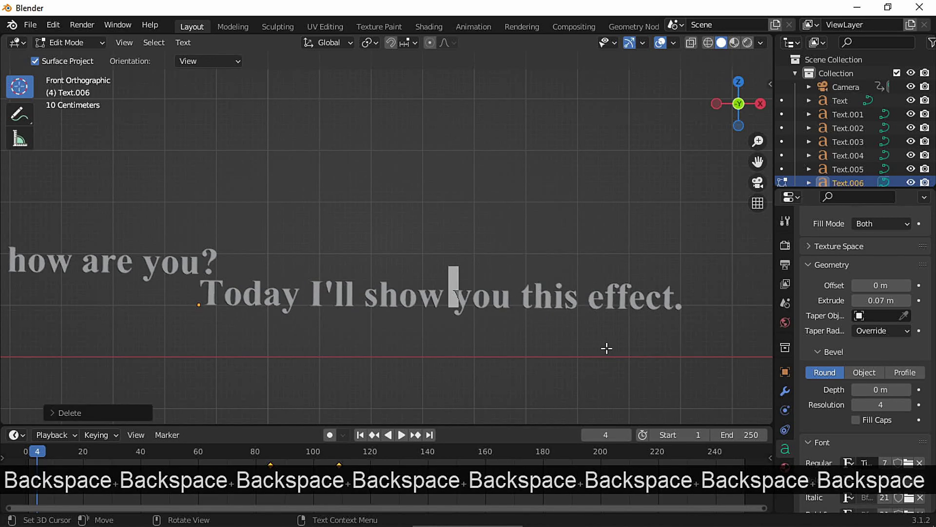
key(Left)
key(Left)
key(Left)
key(Left)
key(Left)
key(Left)
key(Left)
key(Left)
key(Left)
key(Left)
key(Left)
key(BackSpace)
key(BackSpace)
key(BackSpace)
key(BackSpace)
key(BackSpace)
key(BackSpace)
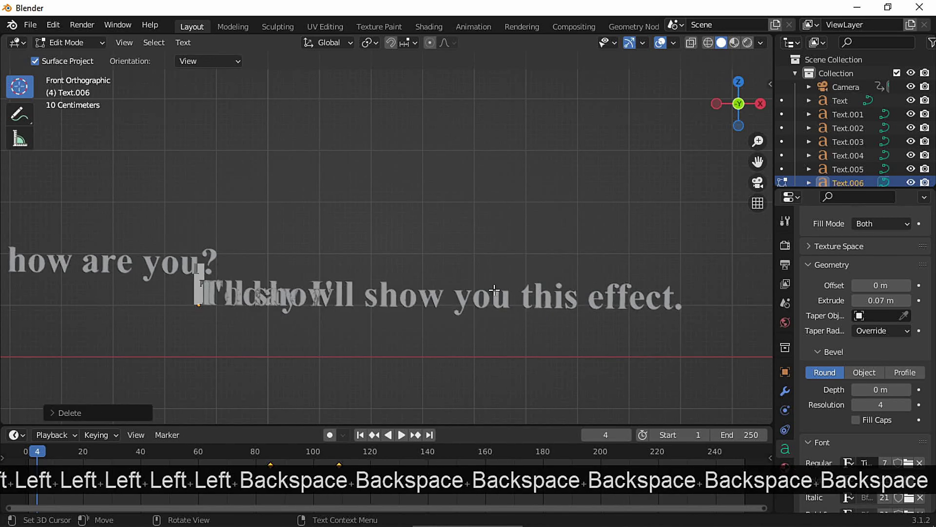
key(Tab)
Move the "I'll show" copy along the X axis over the matching words in the second line
key(g)
key(x)
click(362, 312)
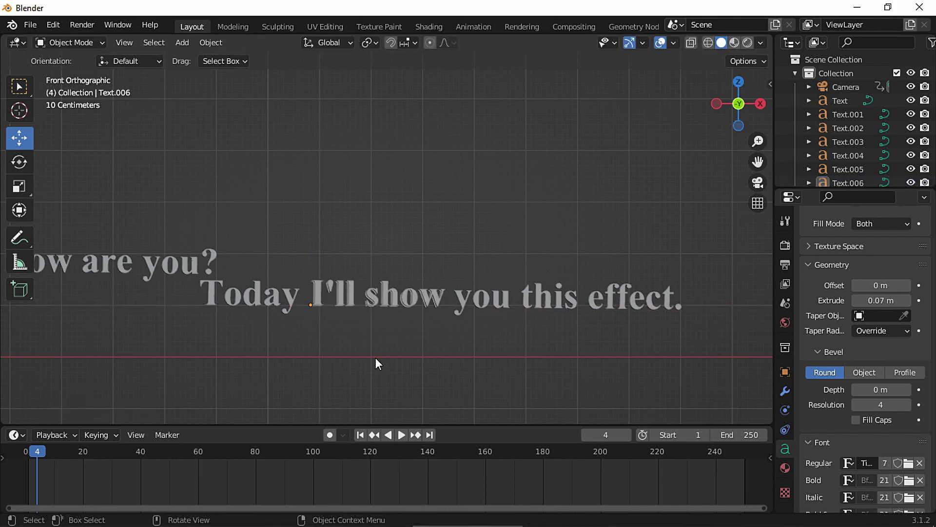
drag(357, 304, 355, 304)
click(458, 325)
Duplicate the full second line in place and trim the copy down to "you this"
click(478, 302)
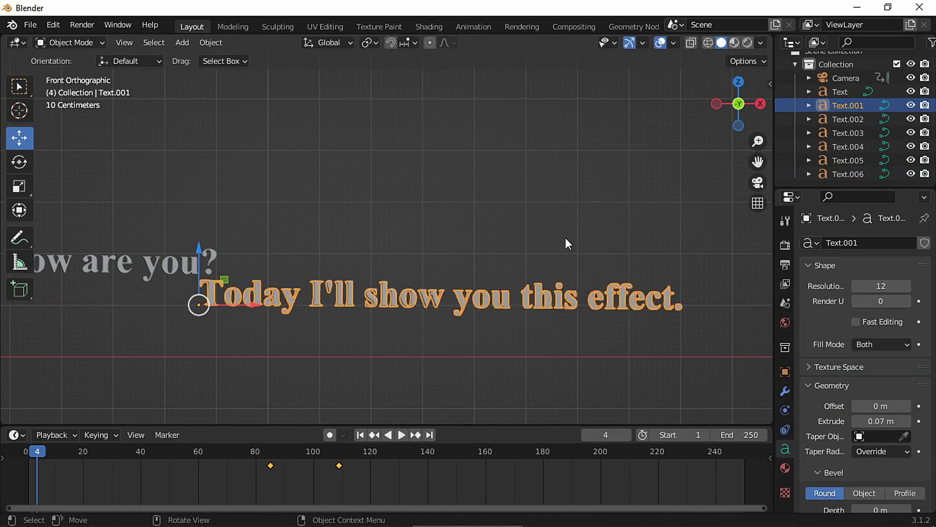
key(shift+d)
key(Escape)
key(Tab)
key(BackSpace)
key(BackSpace)
key(BackSpace)
key(BackSpace)
key(BackSpace)
key(BackSpace)
key(BackSpace)
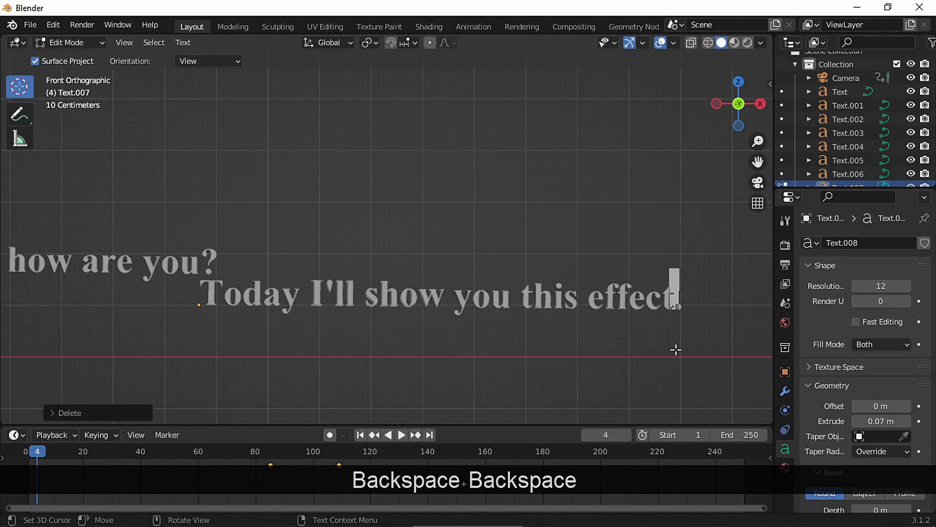
key(Left)
key(Left)
key(Left)
key(Left)
key(BackSpace)
key(BackSpace)
key(BackSpace)
key(BackSpace)
key(BackSpace)
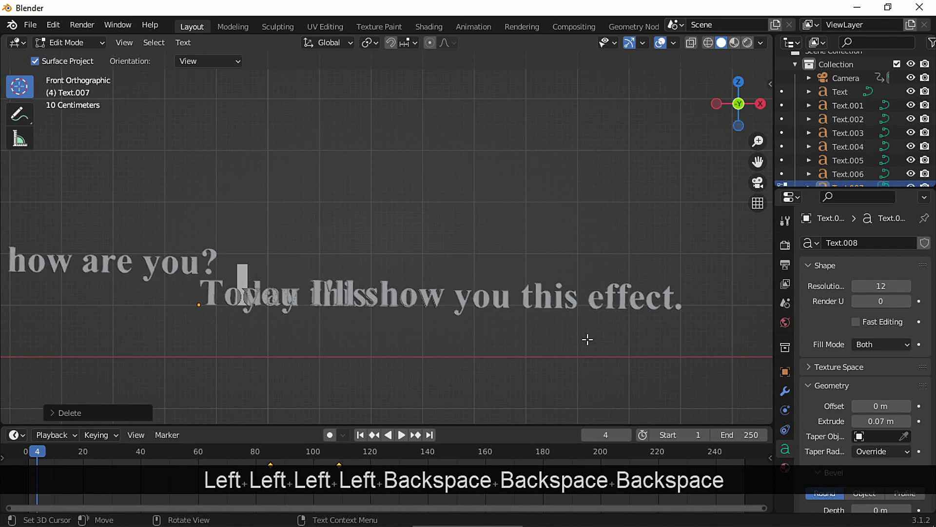
key(Tab)
Align the "you this" copy over the matching words in the second line, and select the full second line again
drag(252, 304, 510, 323)
drag(461, 253, 460, 256)
click(466, 264)
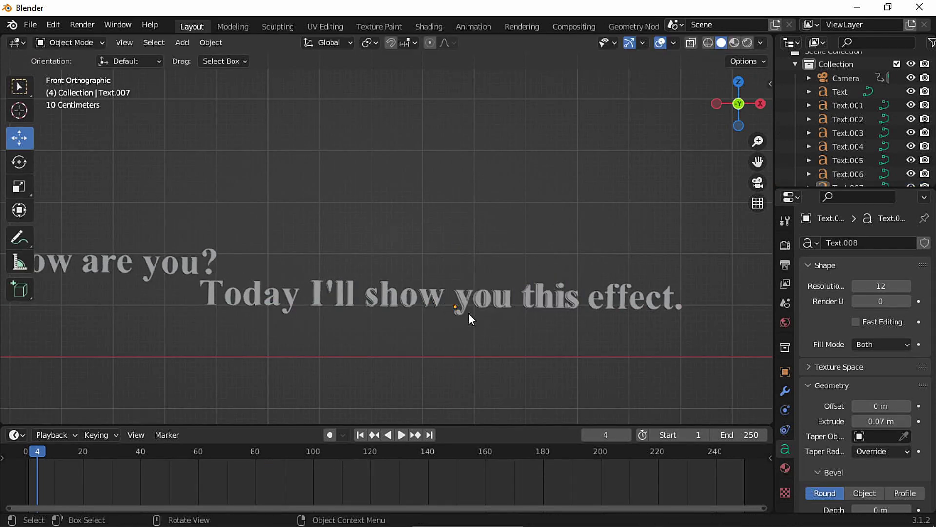
click(471, 310)
drag(497, 308, 495, 307)
click(495, 307)
click(622, 306)
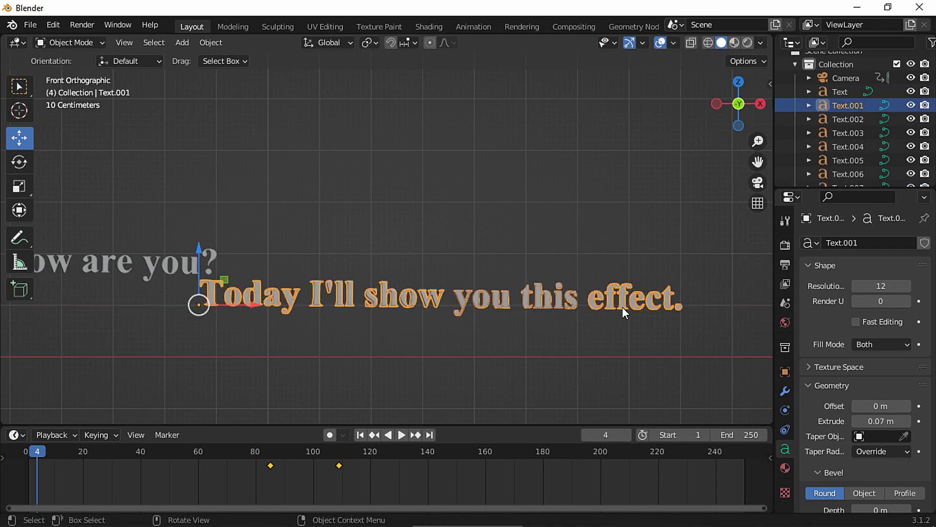
Duplicate the full second text line in place and trim the copy down to "effect."
key(shift+d)
click(623, 306)
key(Tab)
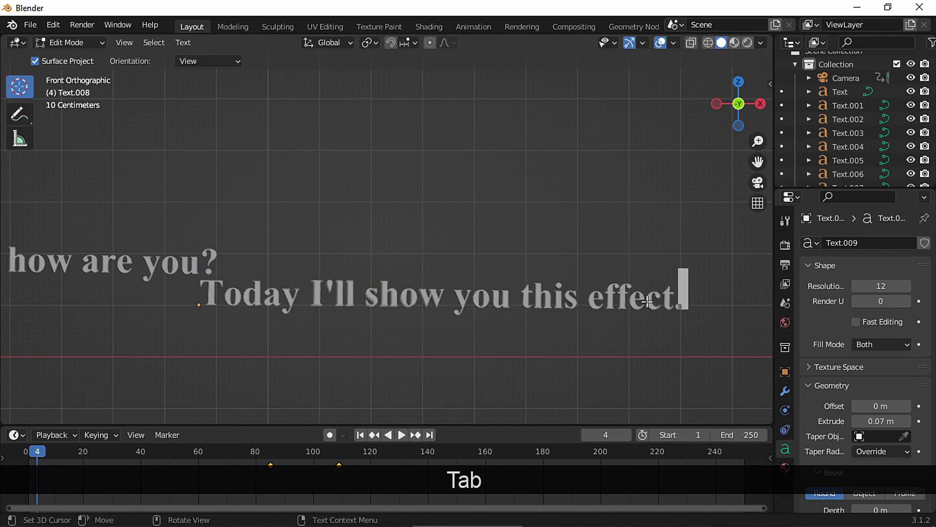
key(Left)
key(Left)
key(Left)
key(Left)
key(Left)
key(Left)
key(Left)
key(BackSpace)
key(BackSpace)
key(BackSpace)
key(BackSpace)
key(BackSpace)
key(BackSpace)
key(BackSpace)
key(BackSpace)
key(BackSpace)
key(BackSpace)
key(BackSpace)
key(BackSpace)
key(BackSpace)
key(BackSpace)
key(BackSpace)
key(BackSpace)
key(BackSpace)
key(BackSpace)
key(BackSpace)
key(BackSpace)
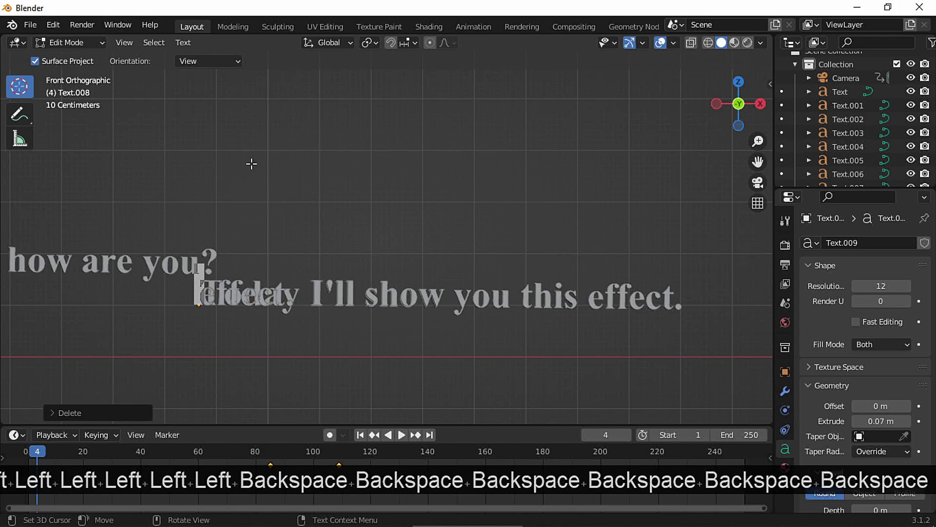
Move the "effect." copy along the X axis over the matching word in the second line, then deselect it
key(Tab)
drag(251, 308, 636, 309)
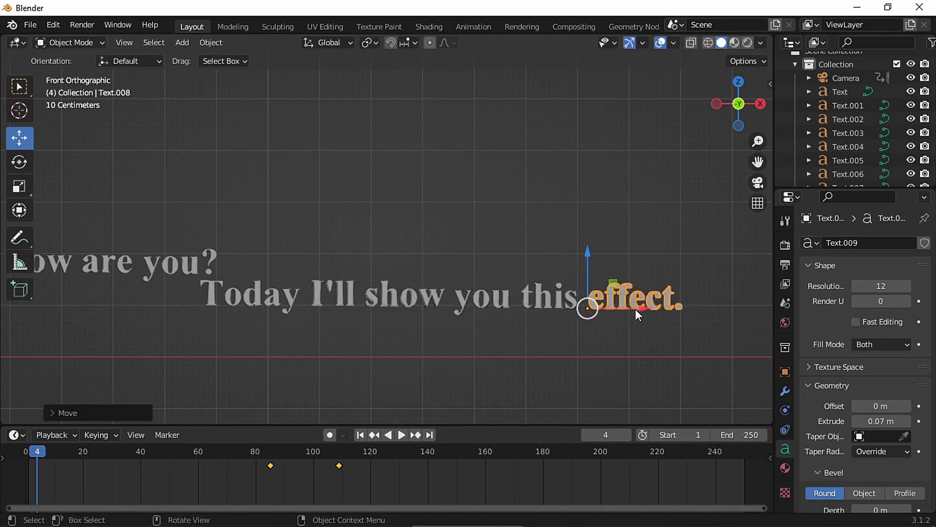
click(564, 223)
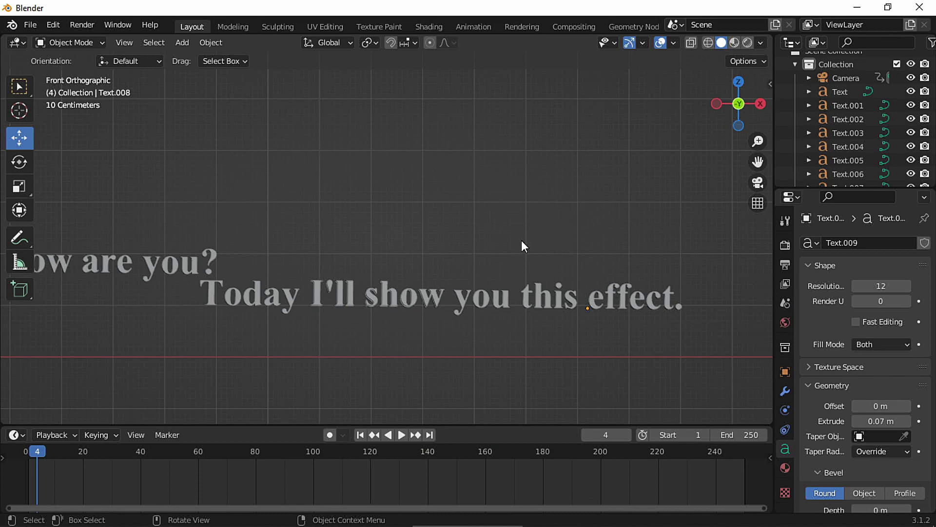
Trim the original second text line down to "Today" and return to Object Mode
click(252, 304)
key(Tab)
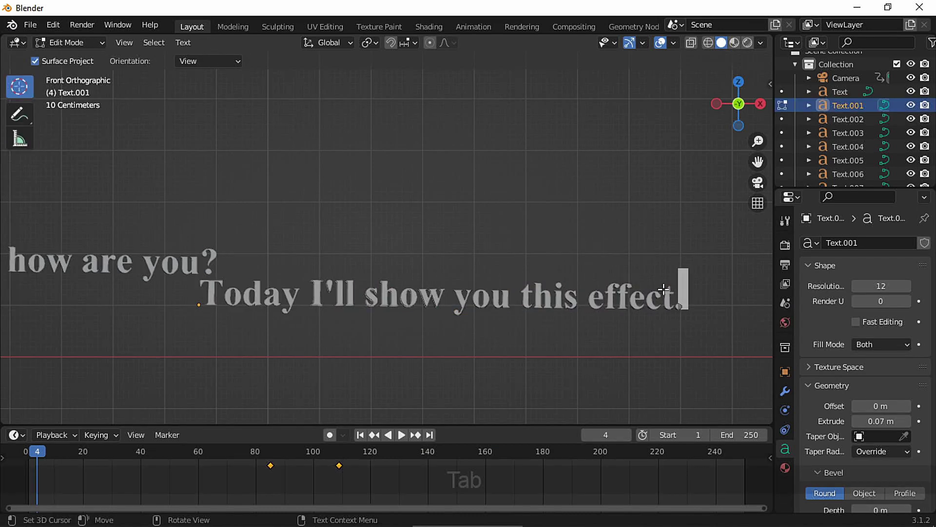
key(BackSpace)
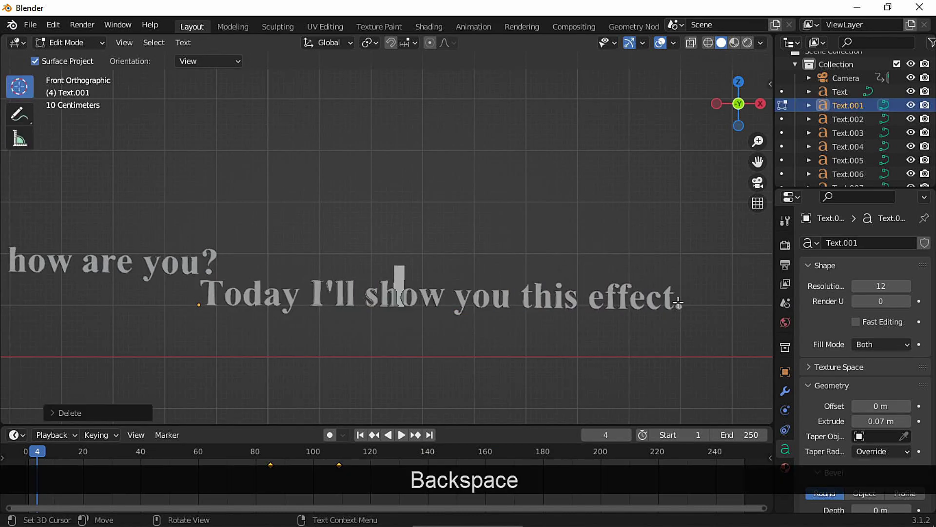
key(BackSpace)
key(BackSpace)
key(BackSpace)
key(BackSpace)
key(BackSpace)
key(BackSpace)
key(BackSpace)
key(BackSpace)
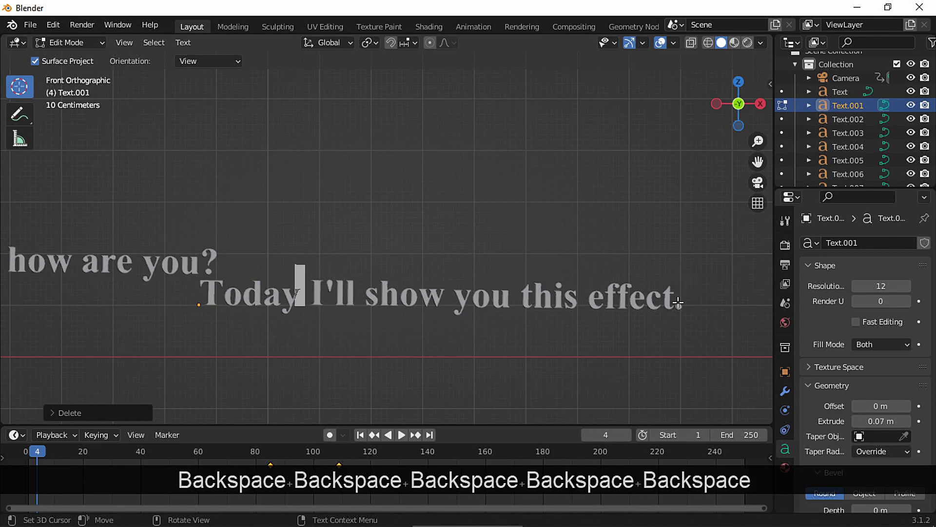
key(Tab)
click(522, 180)
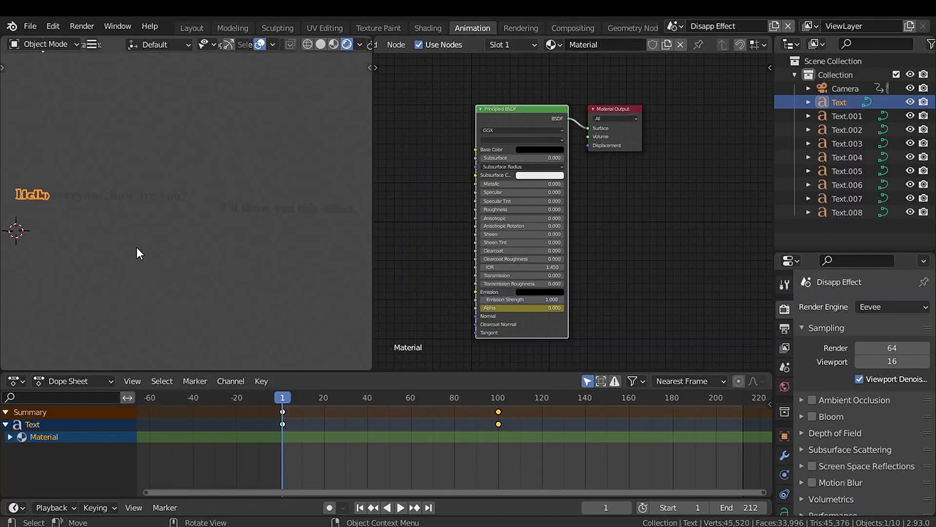
Give the "everyone," (Text.002) and "how" (Text.003) objects their own single-user copies of the shared material
click(842, 117)
click(845, 130)
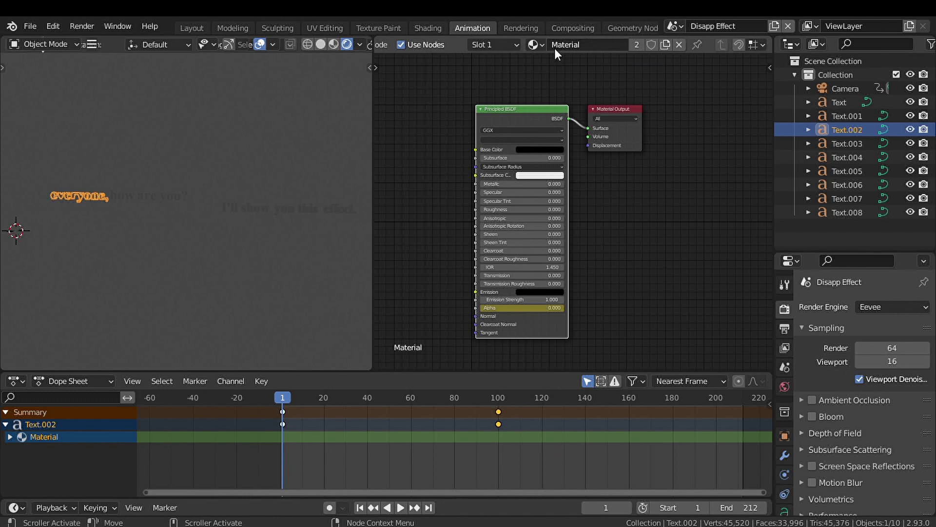
click(665, 45)
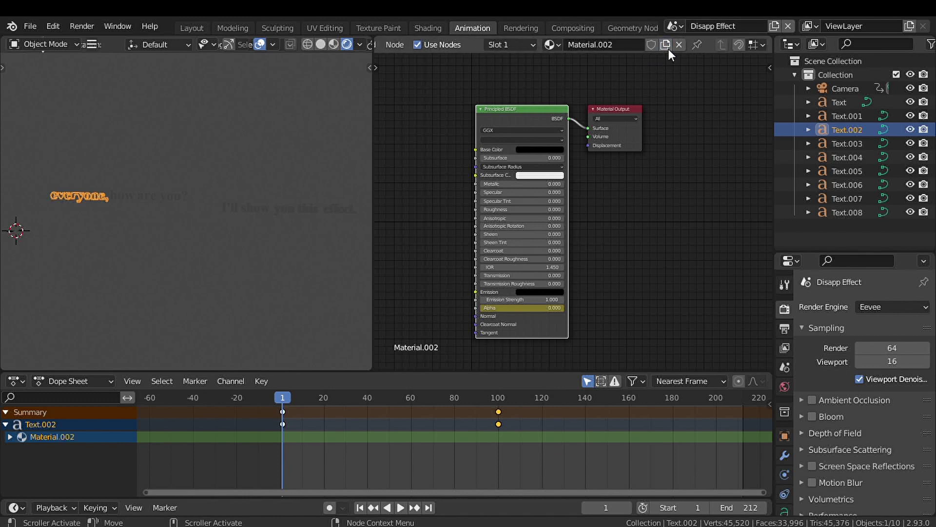
click(839, 143)
scroll(705, 46, down, 3)
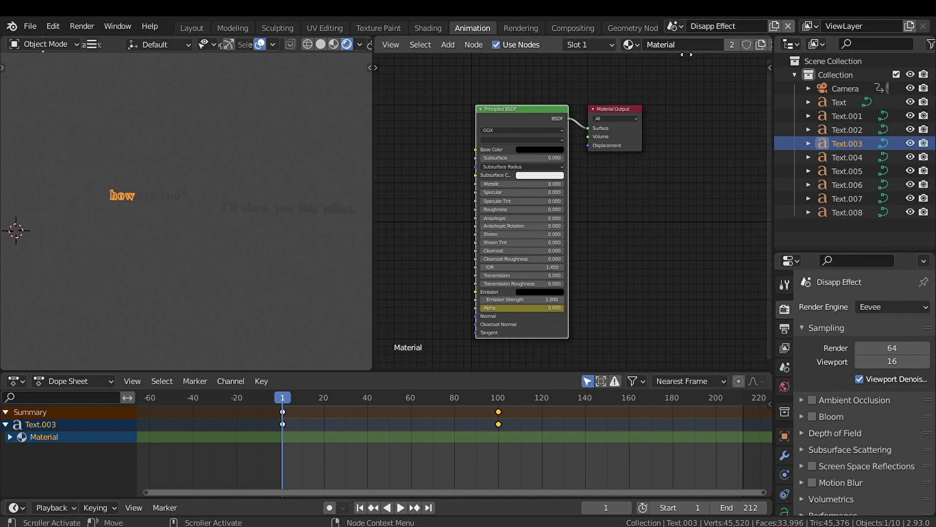
click(701, 46)
Make the shared material single-user for the "are" (Text.004) and "you?" (Text.005) objects
click(835, 156)
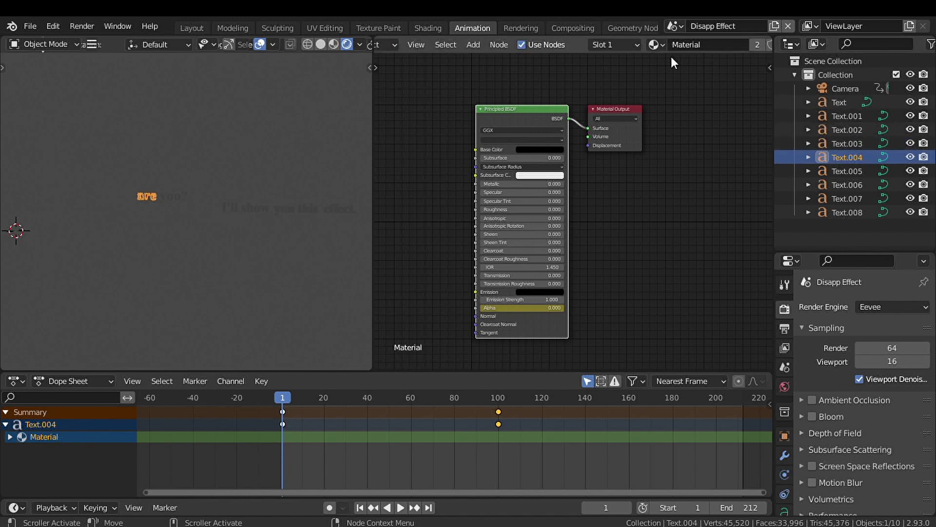
scroll(714, 42, up, 1)
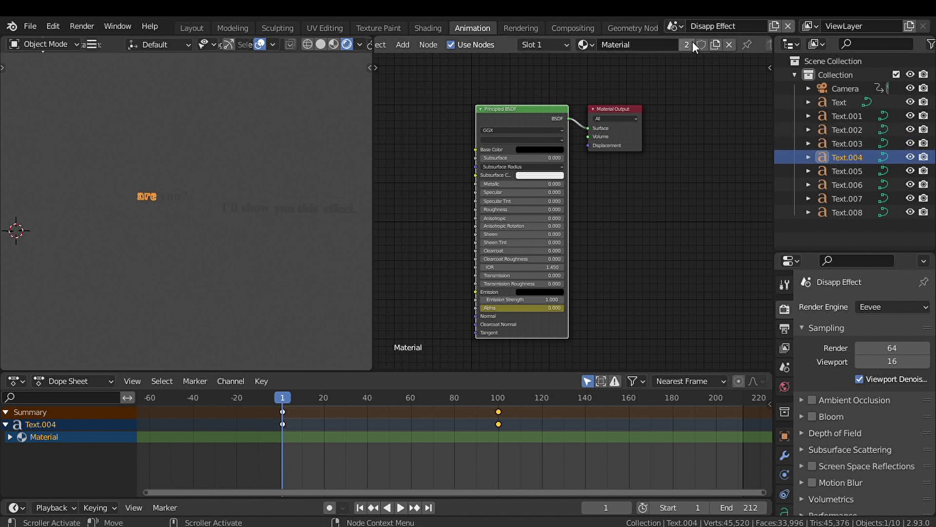
click(688, 44)
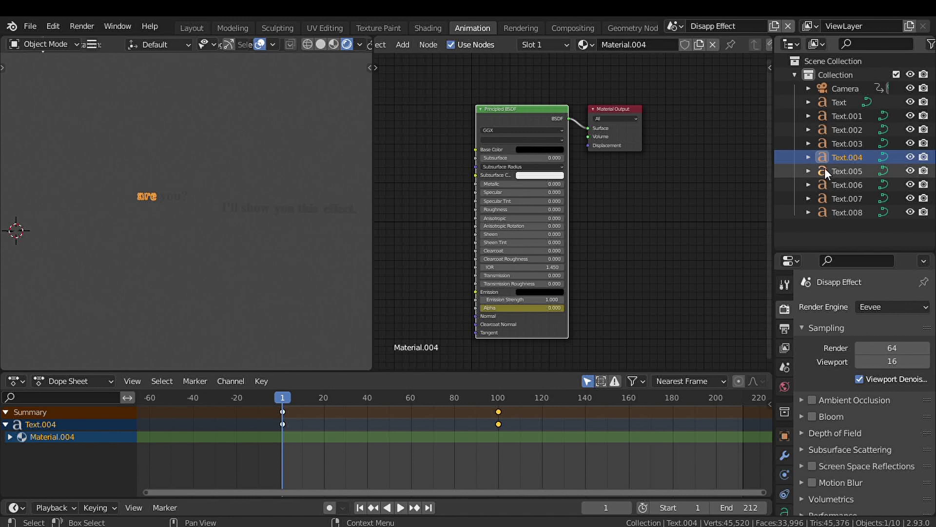
click(824, 169)
click(707, 45)
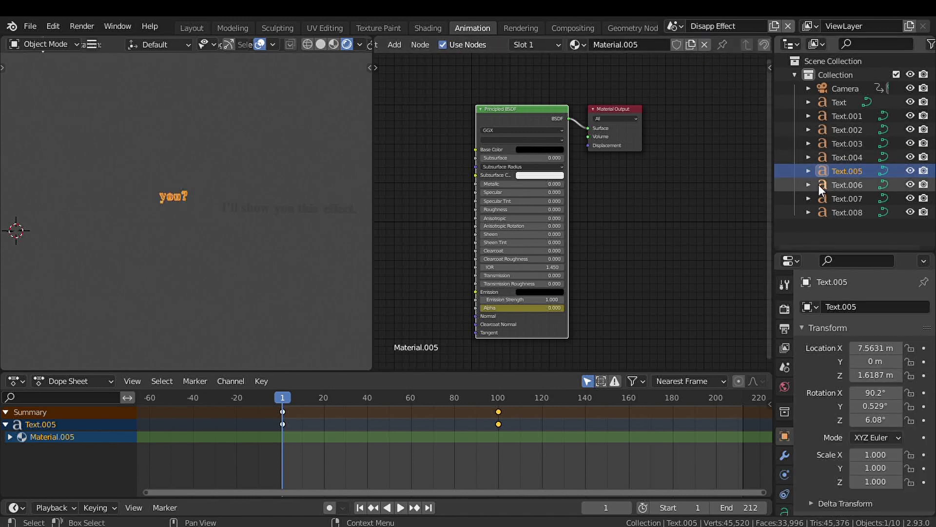
Make the shared material single-user for the "you this" (Text.007) and "effect." (Text.008) objects
click(835, 198)
scroll(663, 45, up, 1)
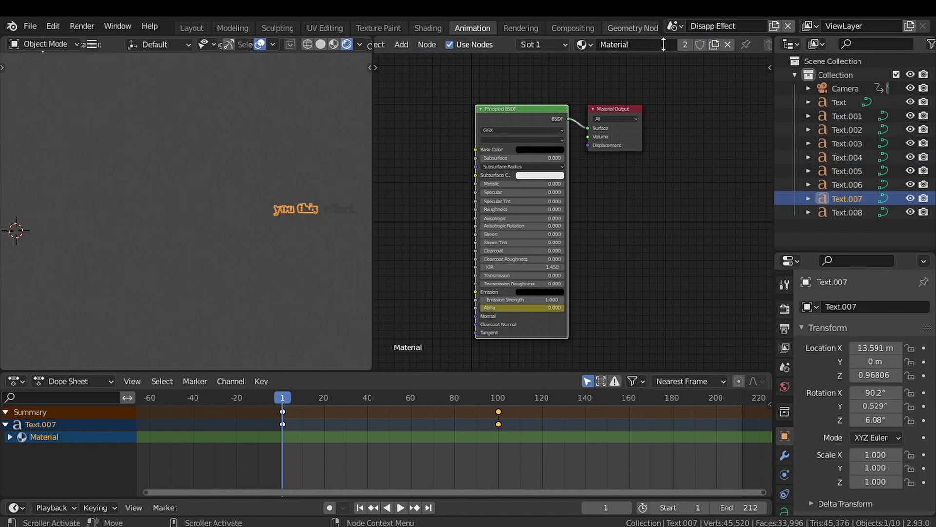
click(688, 44)
click(824, 211)
scroll(663, 43, up, 1)
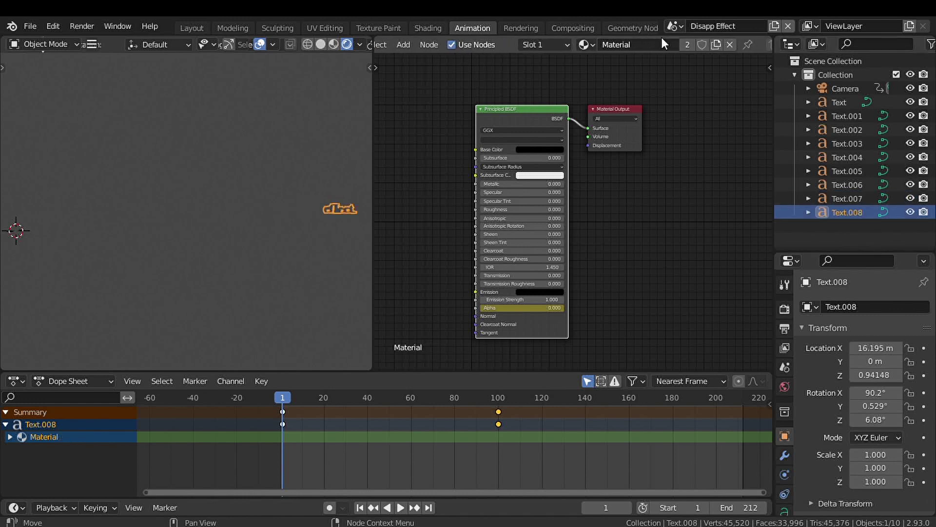
click(688, 44)
Move the final Alpha keyframe of "Hello" to frame 31 and bring the current frame to it
click(837, 102)
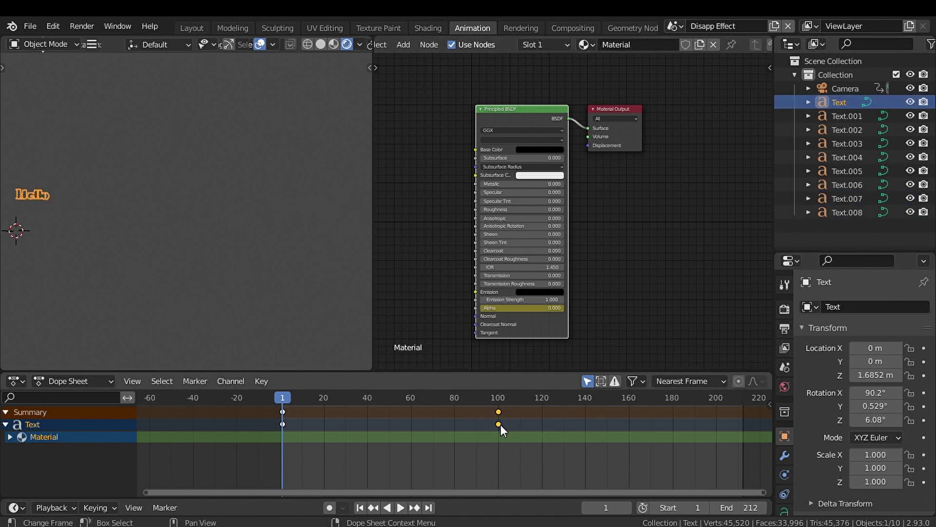
drag(501, 424, 359, 435)
click(415, 507)
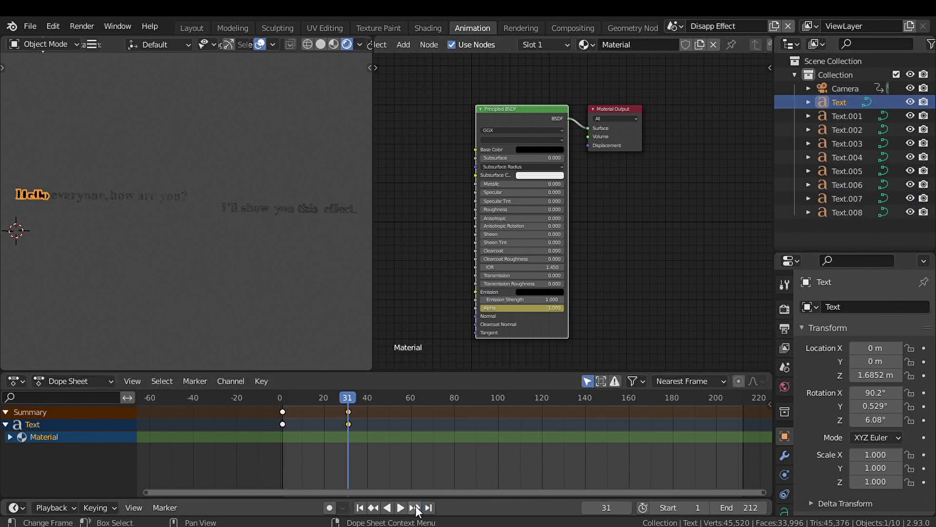
Retime the Alpha keyframes of "everyone," to run from frame 31 to 61, and jump to the end keyframe
click(792, 129)
drag(501, 424, 356, 431)
click(440, 429)
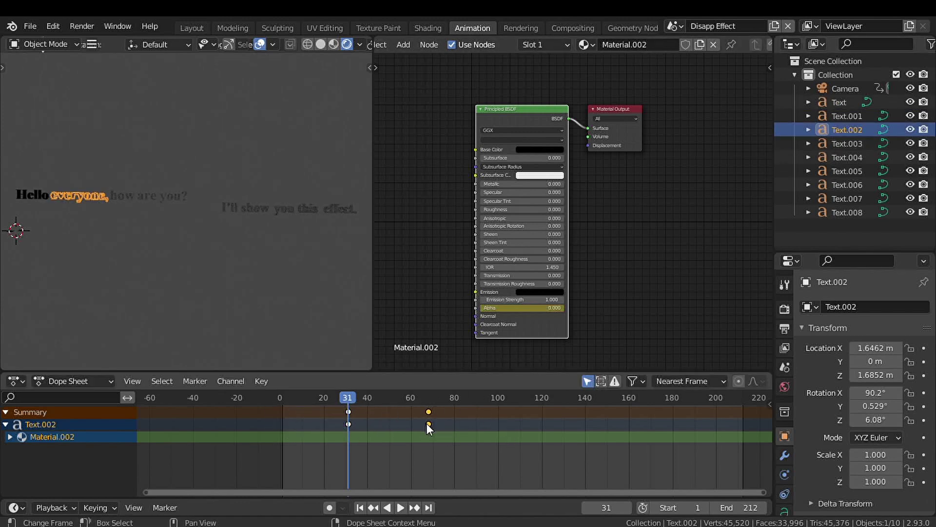
drag(427, 424, 412, 429)
click(415, 507)
Retime the Alpha keyframes of "how" to run from frame 61 to 90, and jump to the end keyframe
click(848, 142)
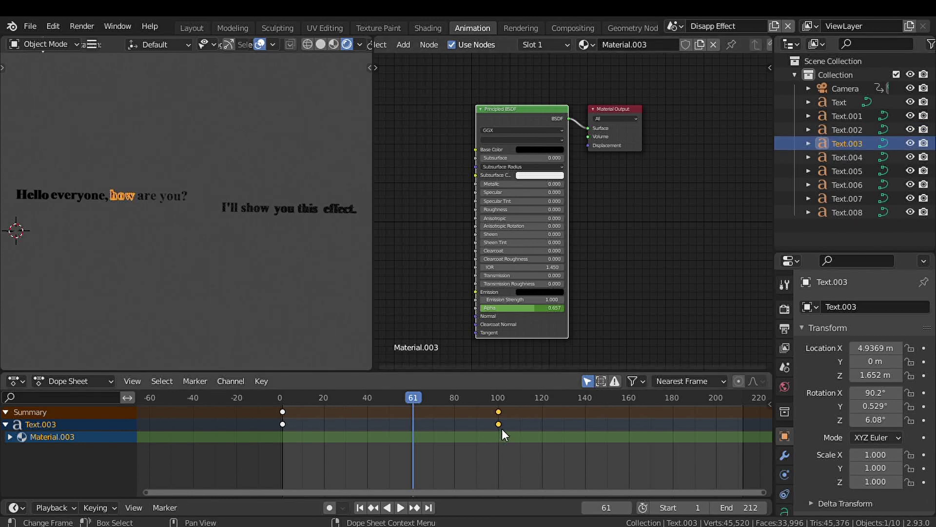
drag(501, 428, 373, 432)
drag(392, 438, 255, 399)
mouse_move(371, 426)
mouse_down()
mouse_move(469, 430)
mouse_move(478, 420)
mouse_move(380, 435)
mouse_up()
click(509, 431)
click(838, 157)
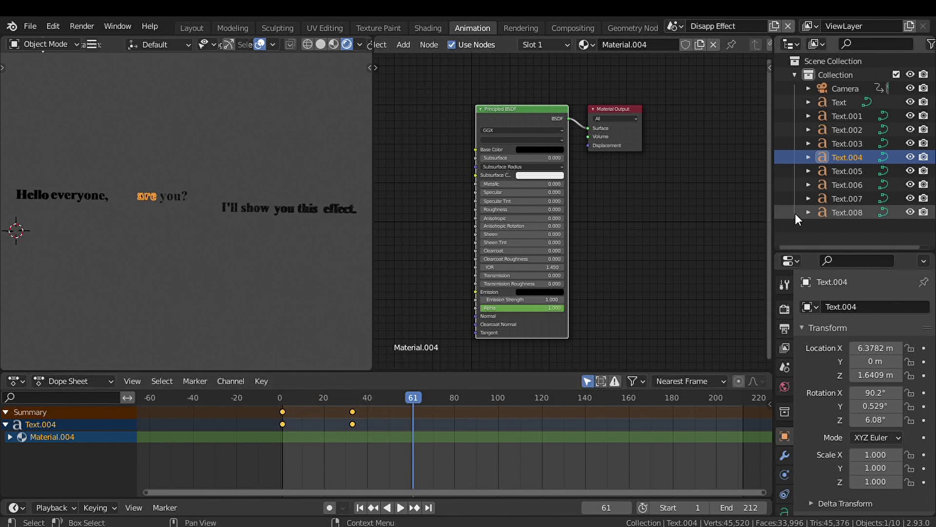
click(838, 144)
click(414, 507)
Shift the Alpha keyframes of "are" so they start at frame 90, and jump to the end keyframe
click(840, 157)
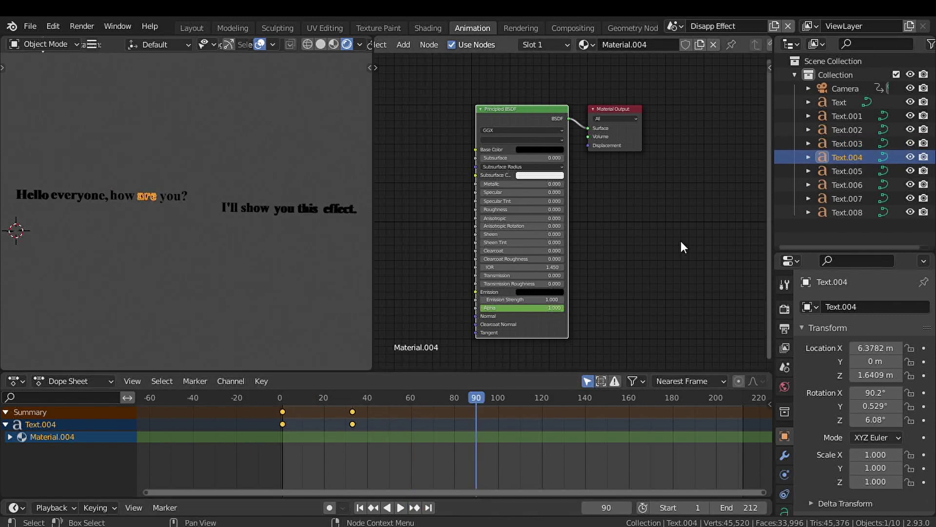
drag(349, 418, 602, 426)
click(578, 452)
click(415, 507)
Move the Alpha keyframes of "you?" to about frame 122 and frame 148, and jump to the end keyframe
click(836, 173)
click(617, 423)
click(415, 507)
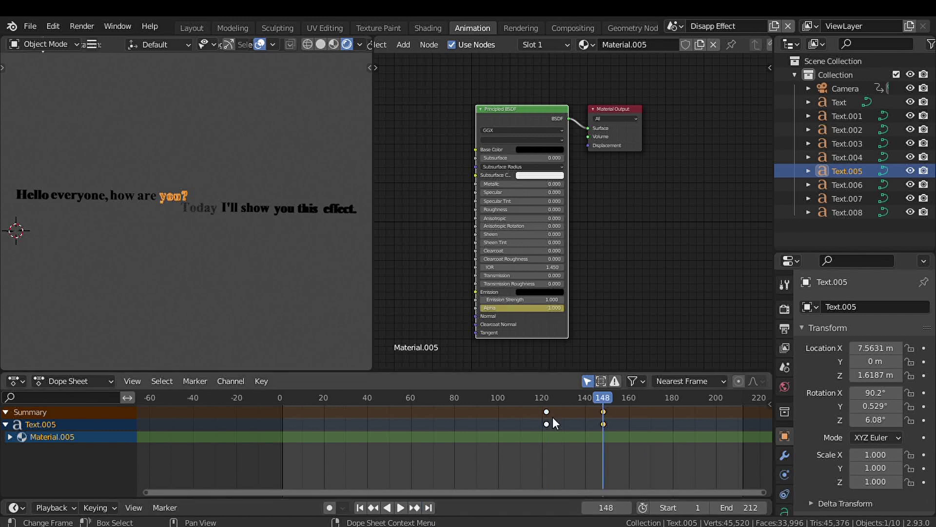
Move the start Alpha keyframe of "Today" to frame 148 and its end keyframe to frame 177
click(842, 116)
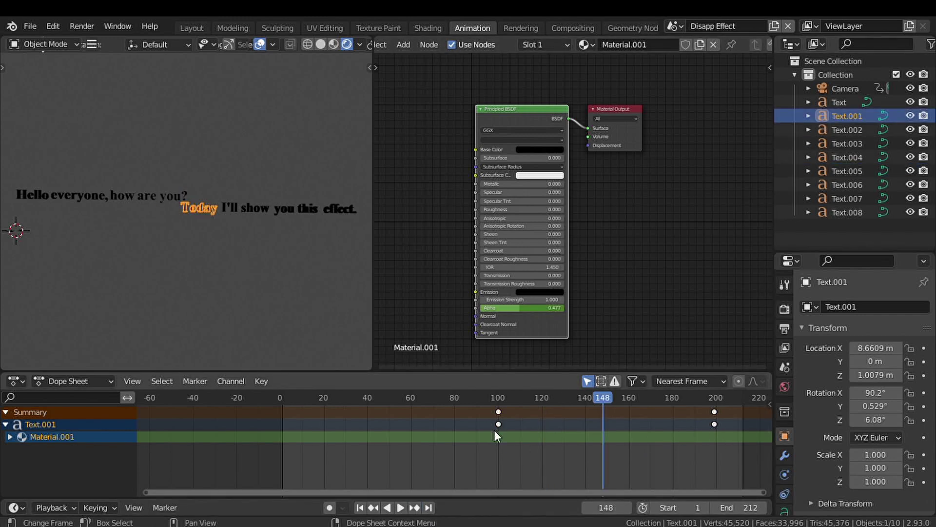
drag(490, 435, 518, 397)
key(g)
click(624, 442)
drag(725, 437, 698, 393)
key(g)
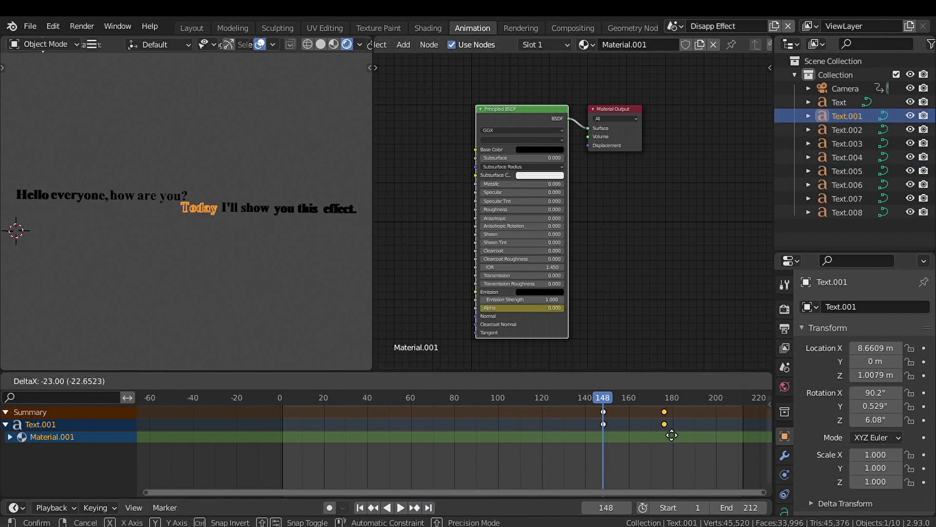
click(667, 431)
Extend the scene's end frame to 250
middle_drag(717, 451, 530, 470)
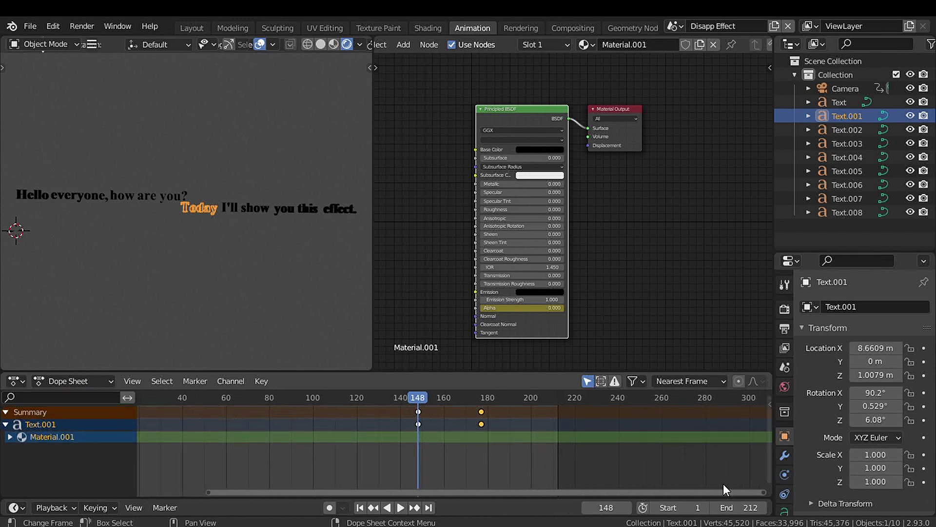
click(734, 507)
text(250)
key(Return)
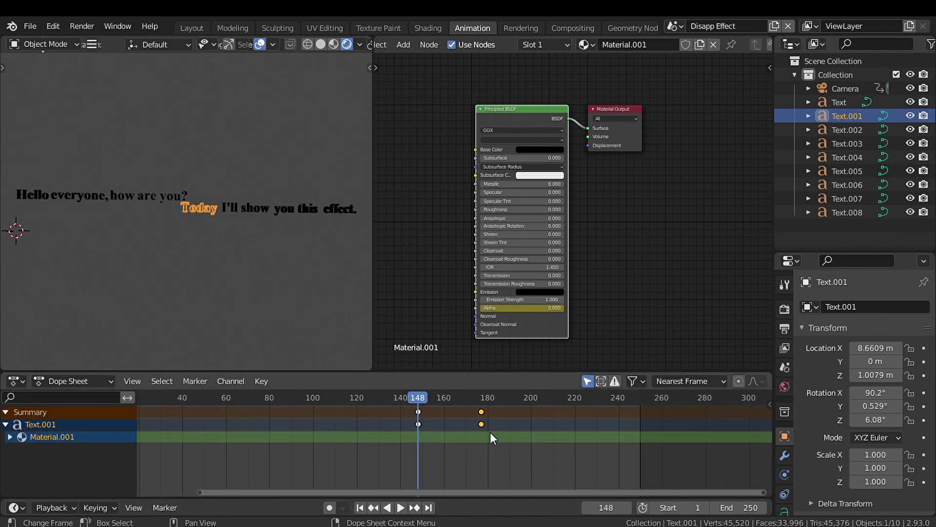
Retime the Alpha keyframes of "I'll show" to run from frame 177 to 207, and jump to the end keyframe
click(414, 507)
click(844, 171)
click(841, 185)
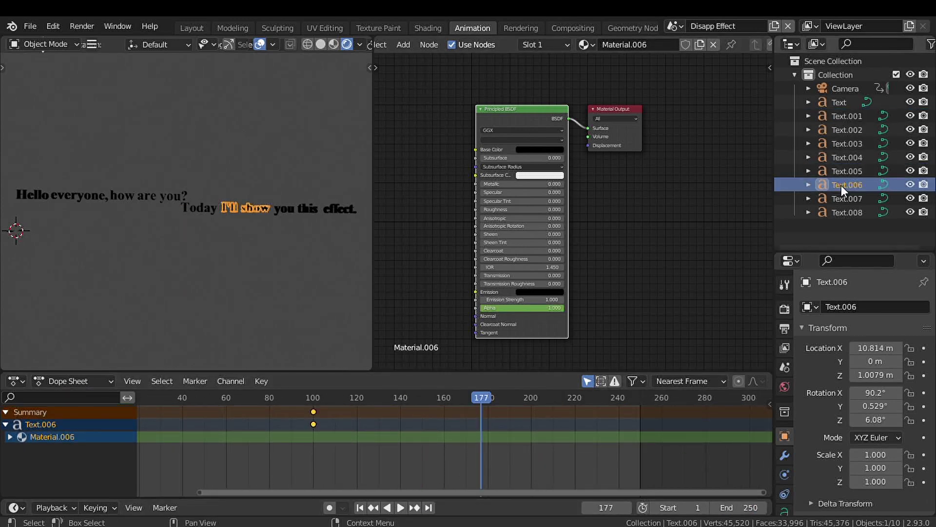
middle_drag(420, 421, 579, 419)
drag(477, 420, 345, 423)
drag(372, 430, 218, 389)
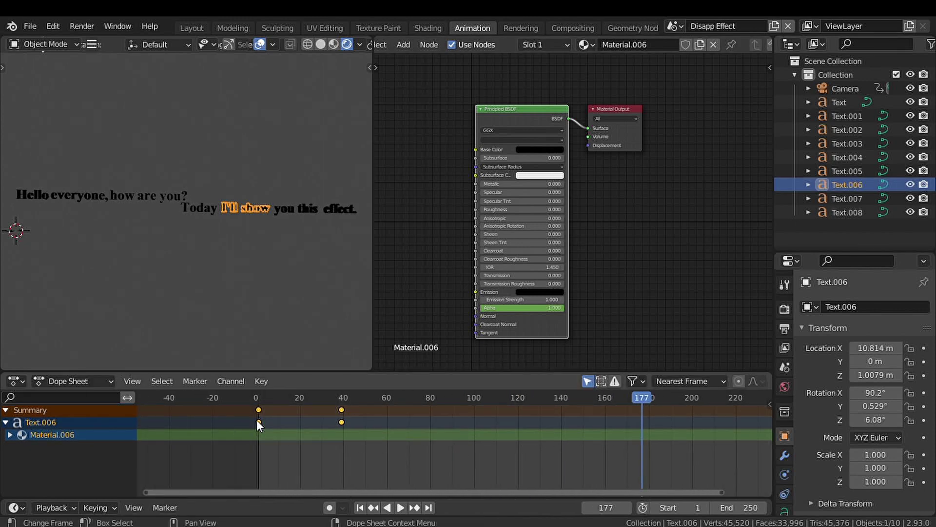
drag(258, 421, 648, 445)
middle_drag(685, 446, 339, 449)
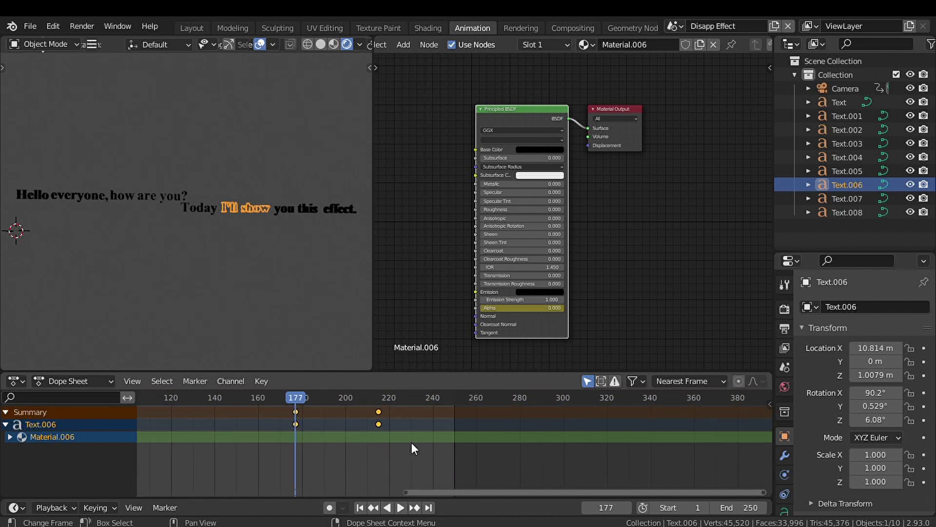
click(411, 444)
drag(381, 425, 243, 437)
click(378, 454)
key(Up)
Shift the Alpha keyframes of "you this" to frames 207 and 239
click(847, 198)
ctrl+scroll(387, 420, up, 8)
drag(270, 437, 620, 451)
middle_drag(703, 458, 419, 462)
Extend the scene's end frame to 300 and reselect the "you this" object
click(732, 507)
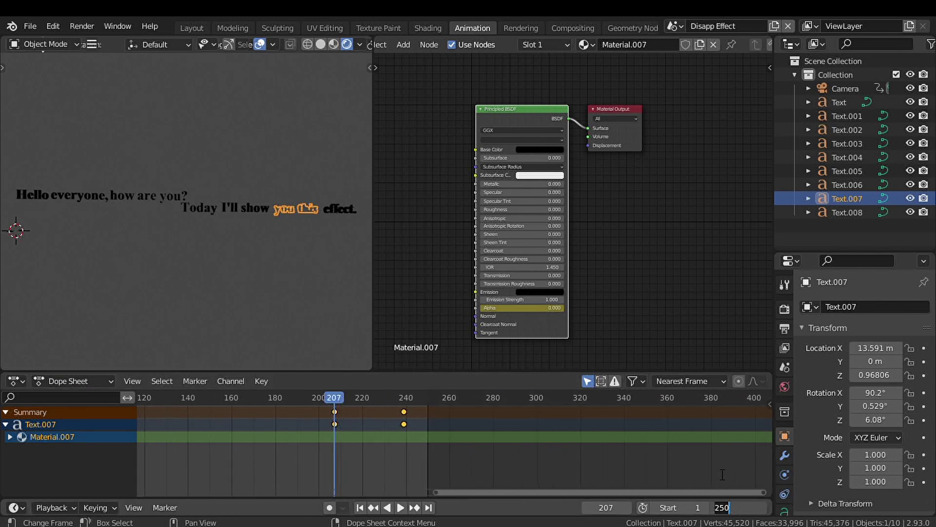
key(Return)
click(847, 184)
click(846, 197)
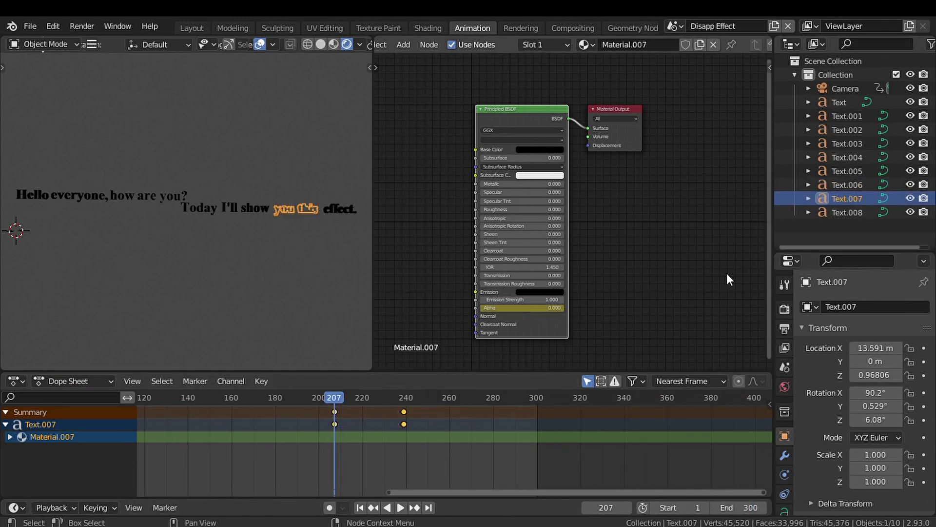
Shorten the Alpha keyframe span of "effect." and shift both keyframes so they start at frame 239
click(417, 509)
click(846, 213)
middle_drag(312, 451, 659, 451)
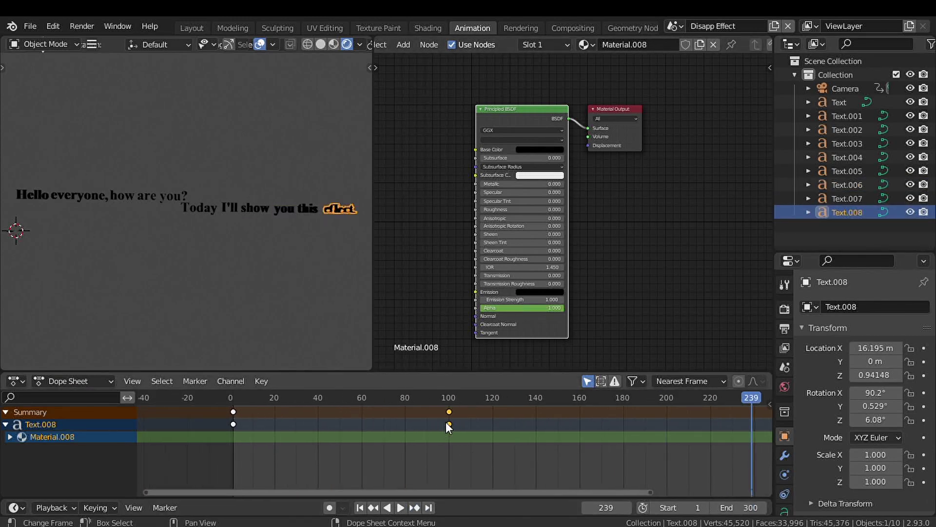
drag(448, 423, 311, 432)
drag(248, 430, 752, 453)
middle_drag(748, 461, 734, 515)
Play the animation from the start of the timeline and hide the viewport overlays
click(211, 397)
key(space)
Play the animation from frame 0
key(space)
click(260, 45)
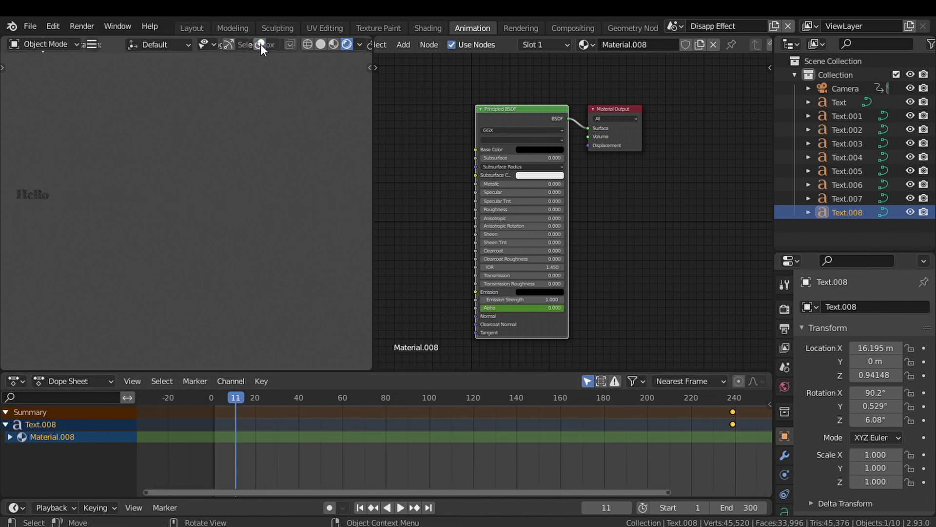
click(211, 399)
key(space)
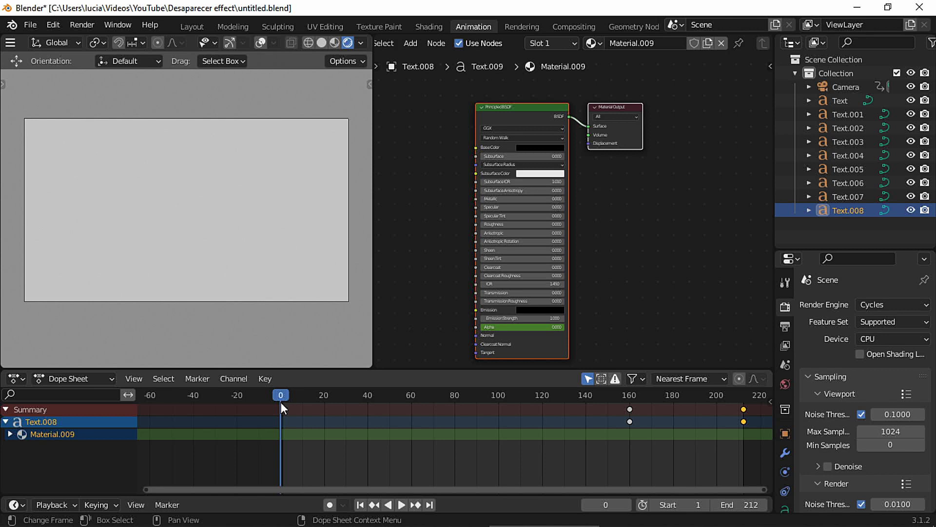
Switch the render engine to Eevee, preview the animation and return to frame 1
click(869, 305)
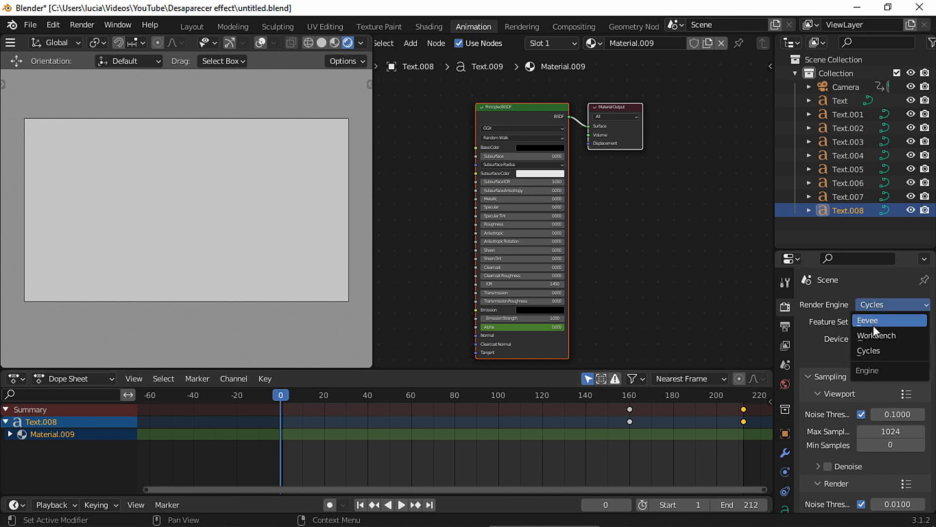
click(874, 322)
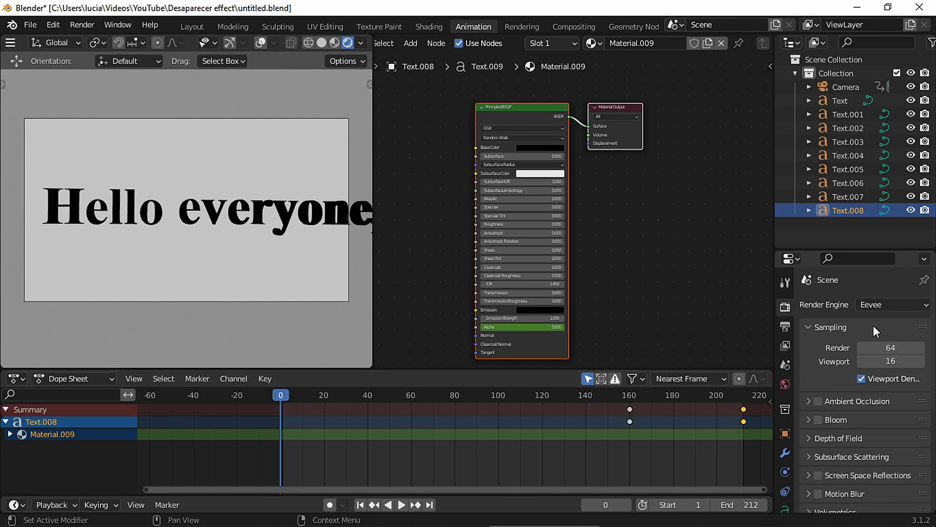
key(space)
click(288, 398)
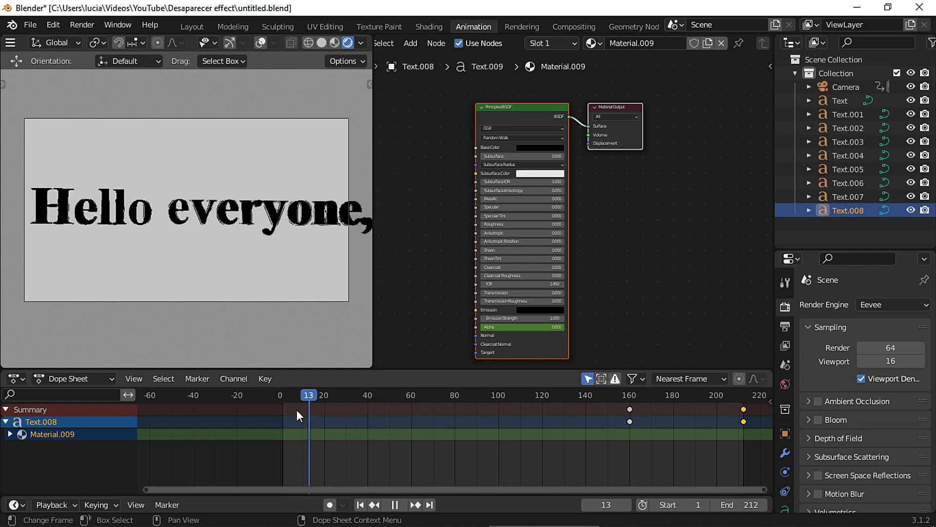
drag(296, 410, 283, 410)
key(space)
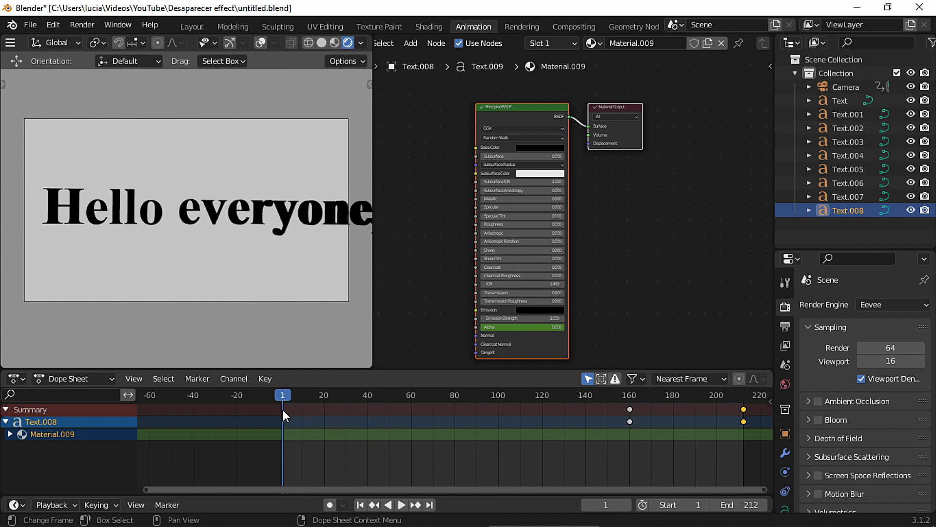
Set both the Blend Mode and Shadow Mode of the "everyone," text's material to Alpha Hashed, keeping the viewport overlays hidden
click(260, 42)
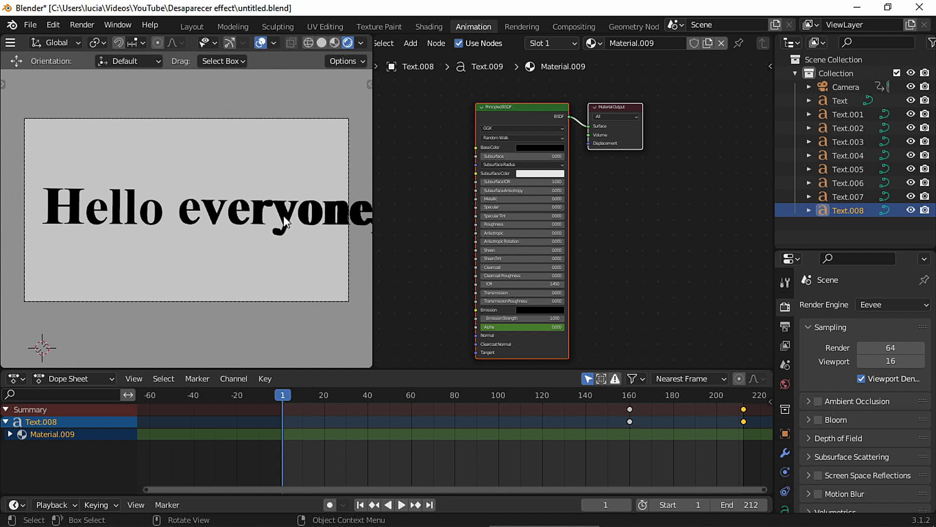
click(283, 216)
click(261, 44)
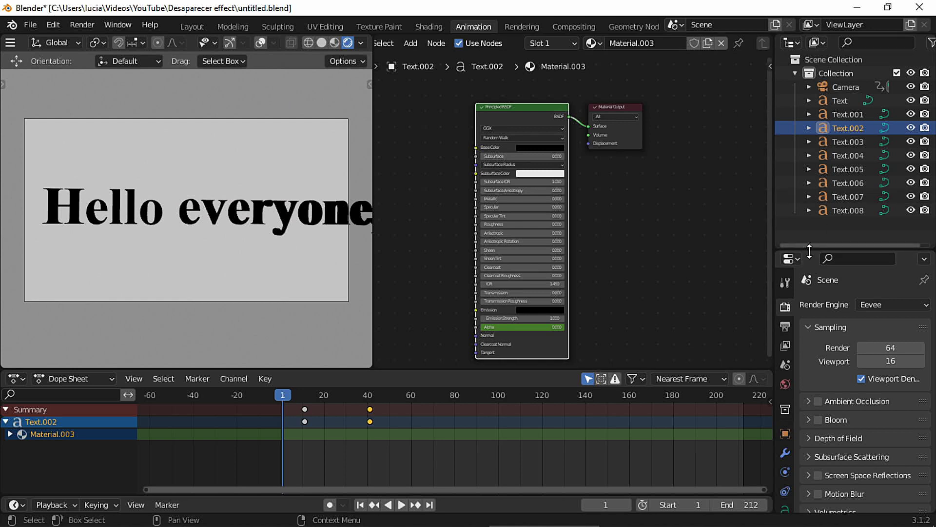
drag(810, 250, 810, 146)
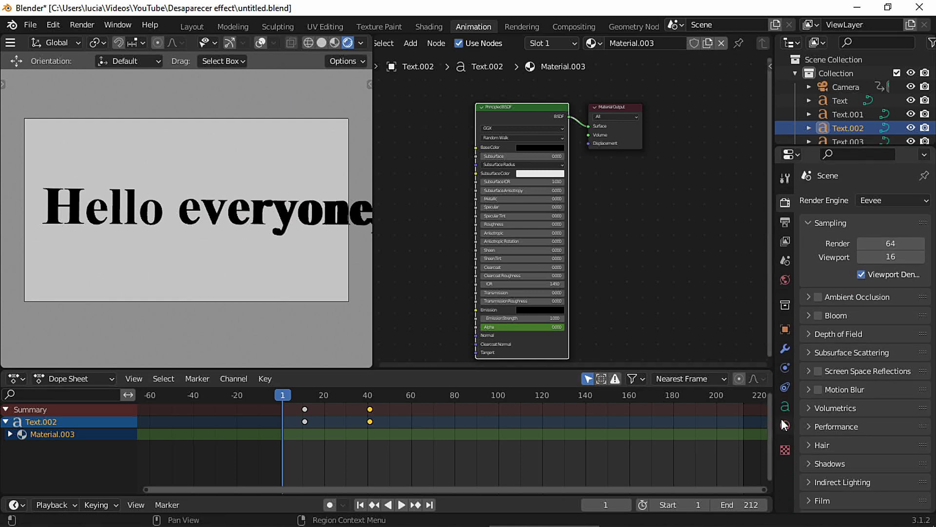
click(785, 425)
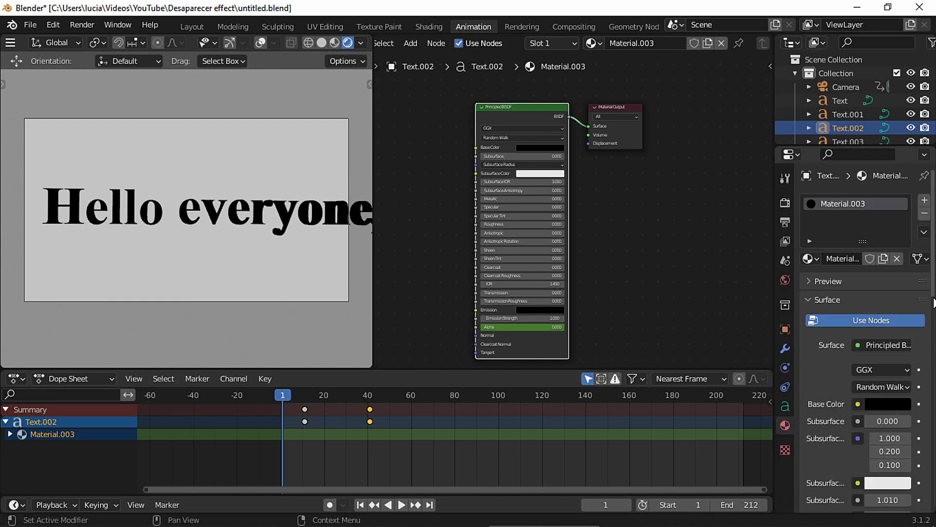
scroll(933, 301, down, 10)
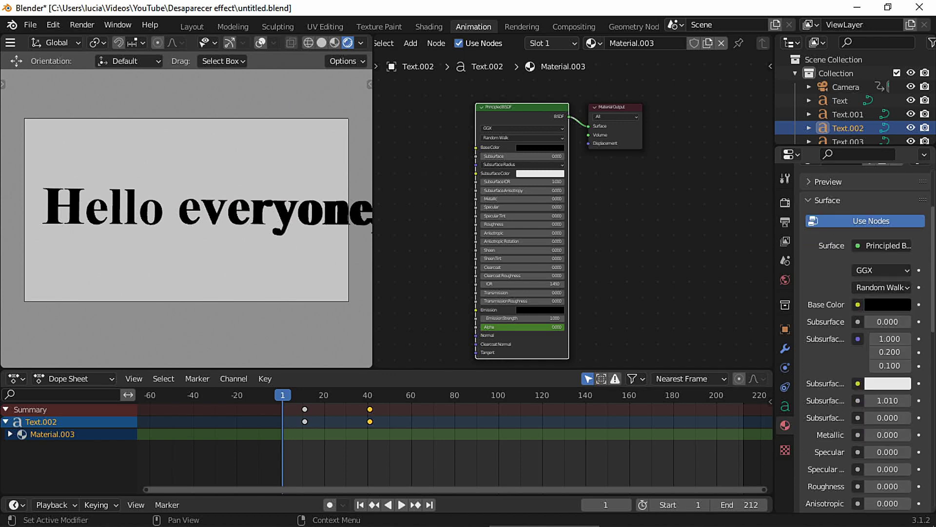
scroll(935, 453, down, 12)
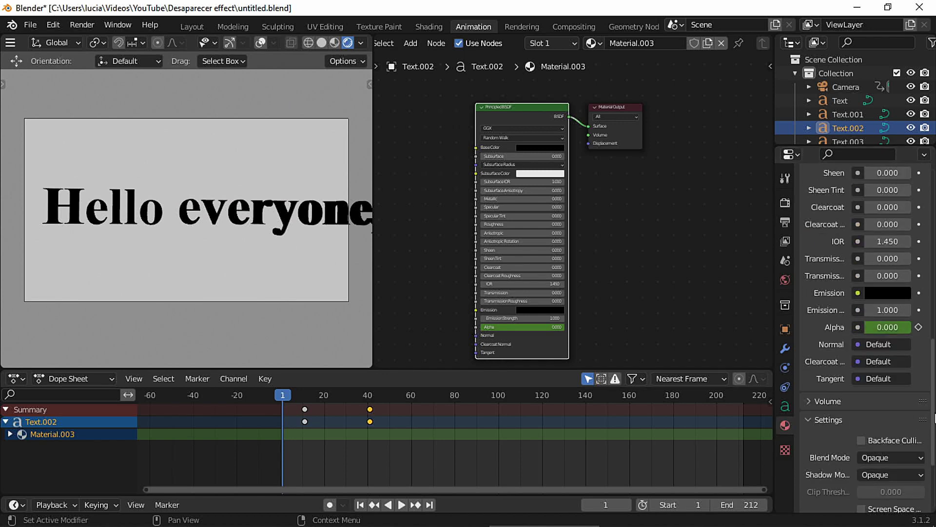
scroll(868, 341, down, 5)
click(896, 342)
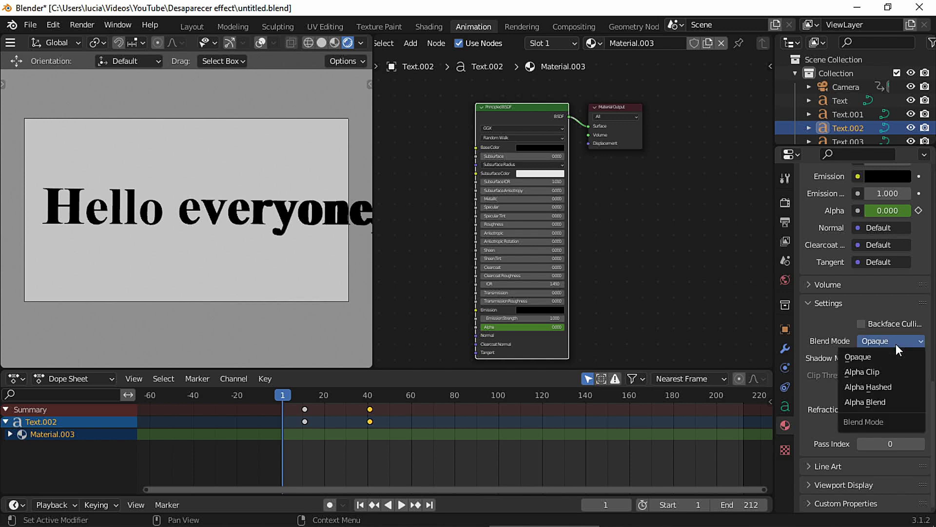
click(870, 386)
click(893, 359)
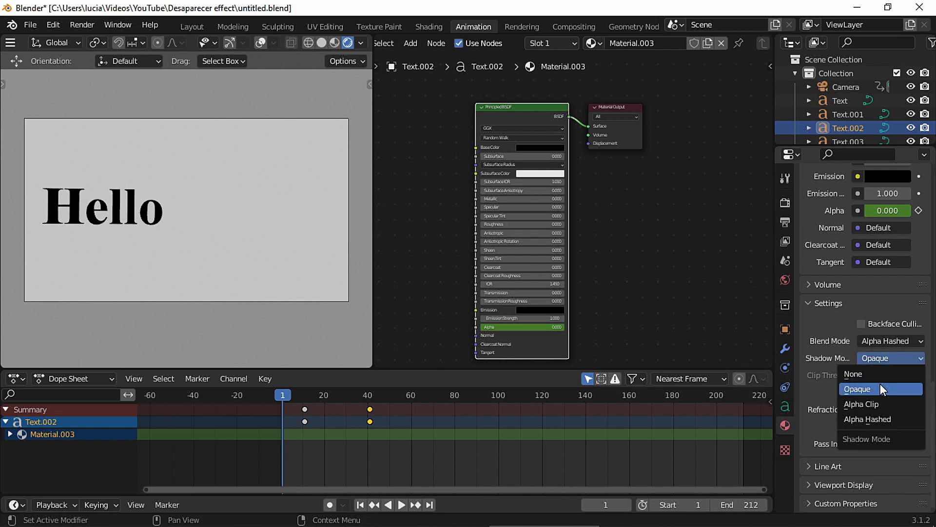
click(877, 418)
Preview the start of the animation, return to frame 2 and set the "Hello" material's Blend Mode and Shadow Mode to Alpha Hashed
key(space)
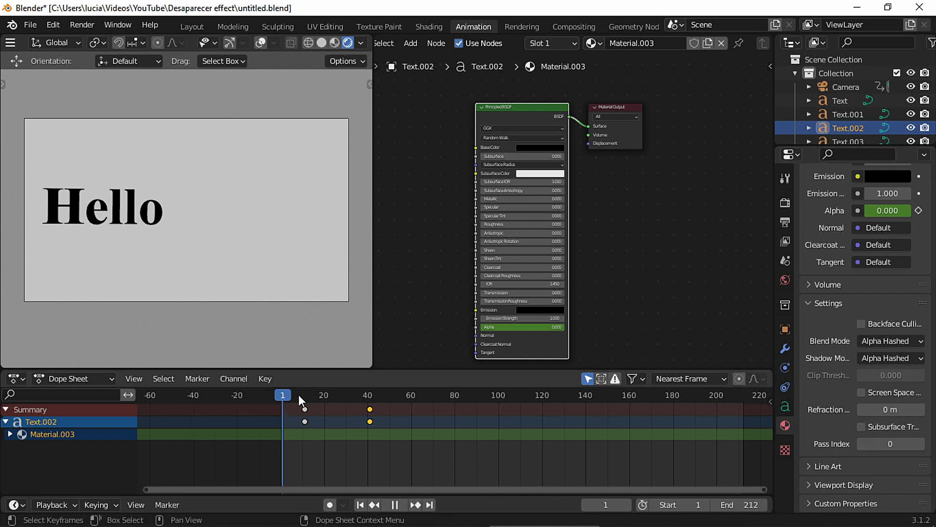
drag(316, 395, 285, 409)
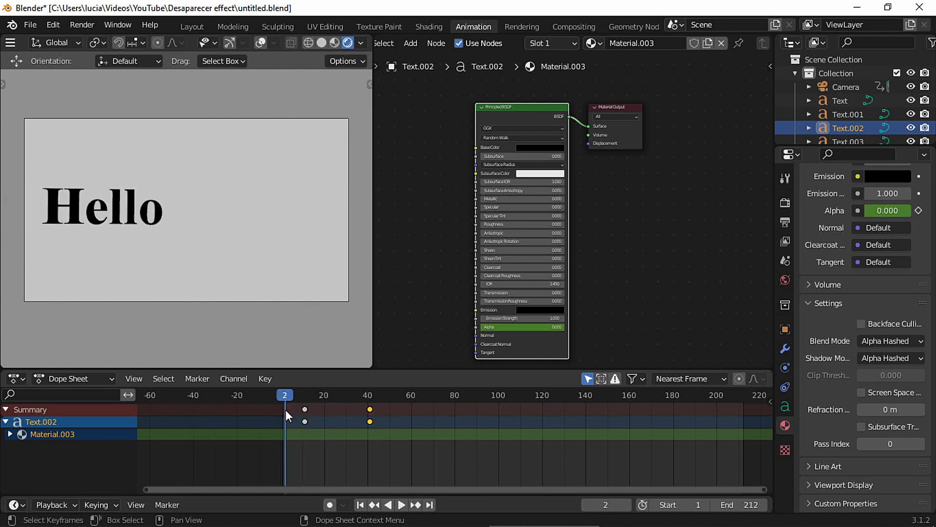
click(51, 204)
click(901, 340)
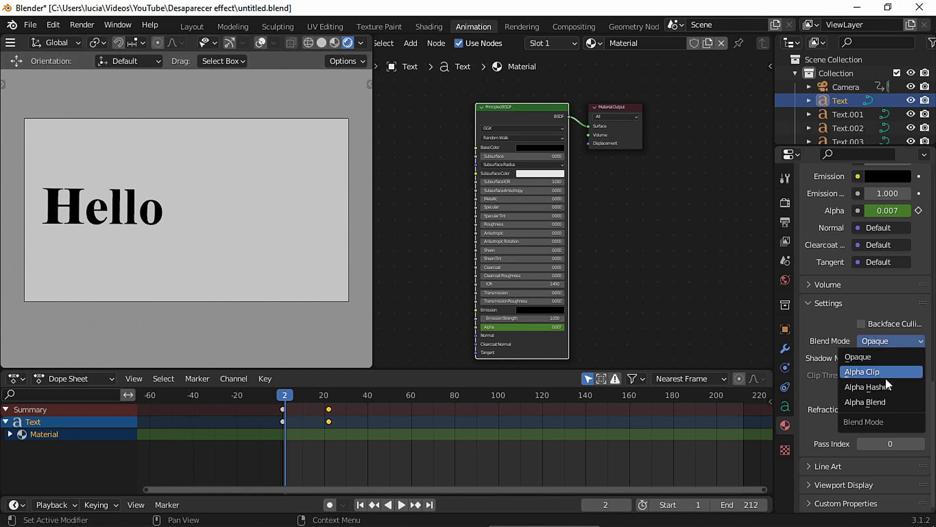
click(885, 385)
click(886, 361)
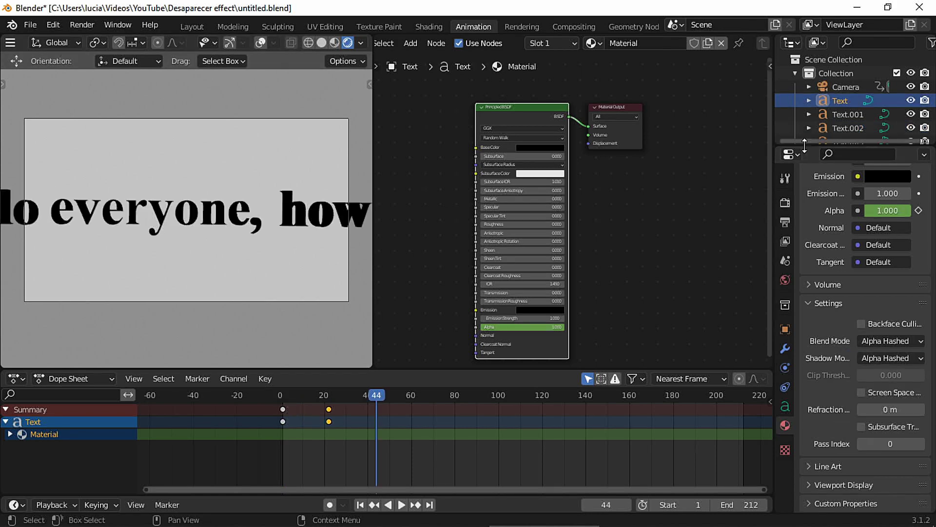
Set the Blend Mode and Shadow Mode of the "how" text's material to Alpha Hashed
click(335, 220)
click(877, 394)
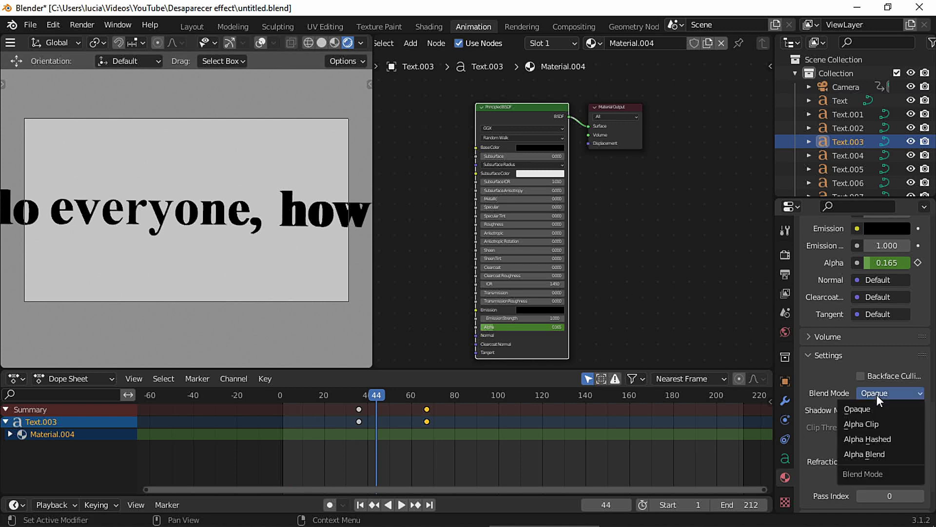
click(876, 439)
click(877, 410)
click(876, 466)
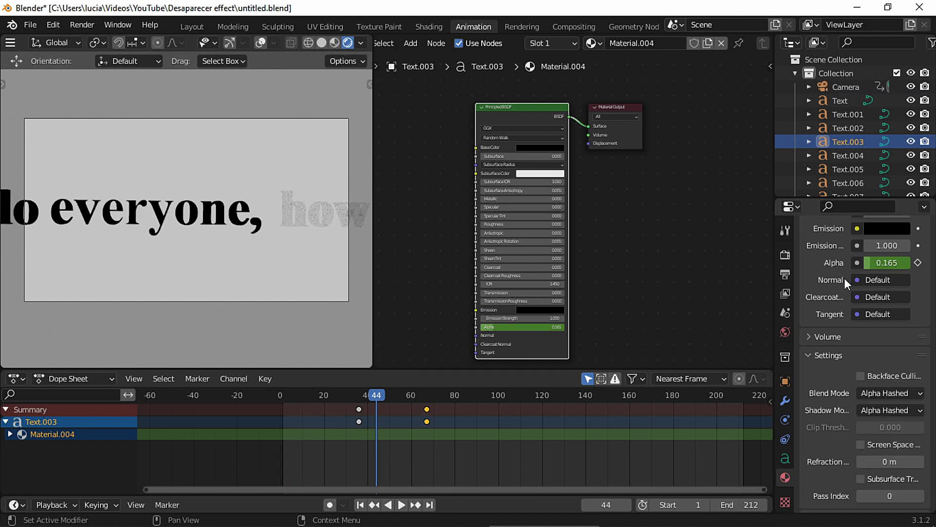
Set the Blend Mode and Shadow Mode of Text.001's material to Alpha Hashed
click(848, 127)
click(847, 113)
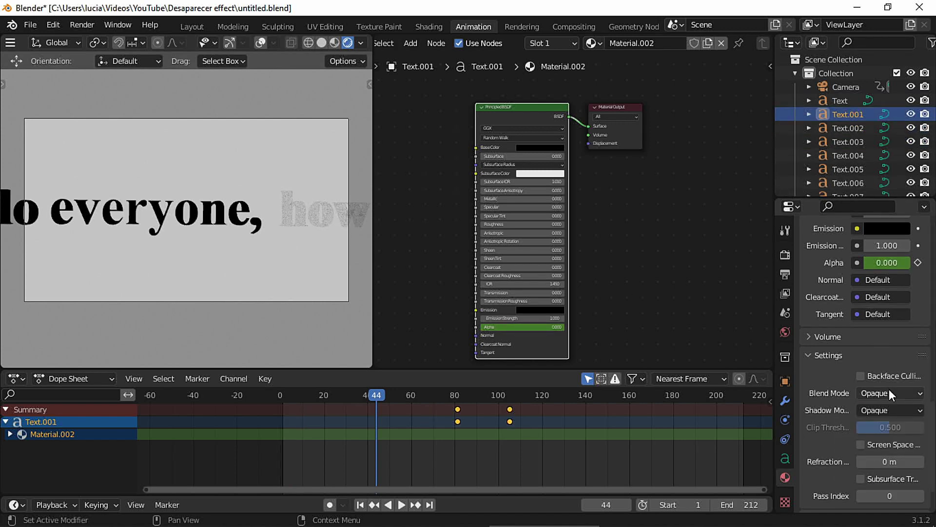
click(888, 390)
click(884, 436)
click(884, 410)
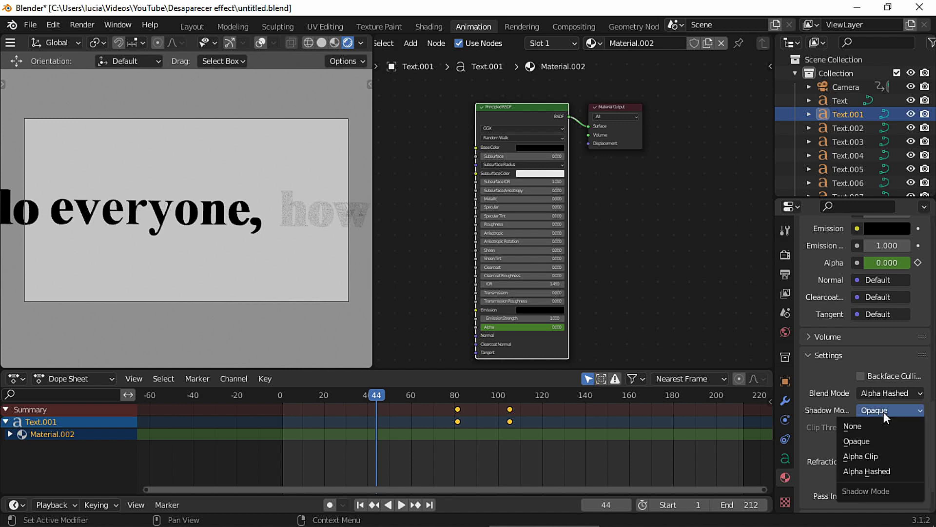
click(878, 470)
Set the Blend Mode and Shadow Mode of Text.004's material to Alpha Hashed
click(838, 101)
click(850, 142)
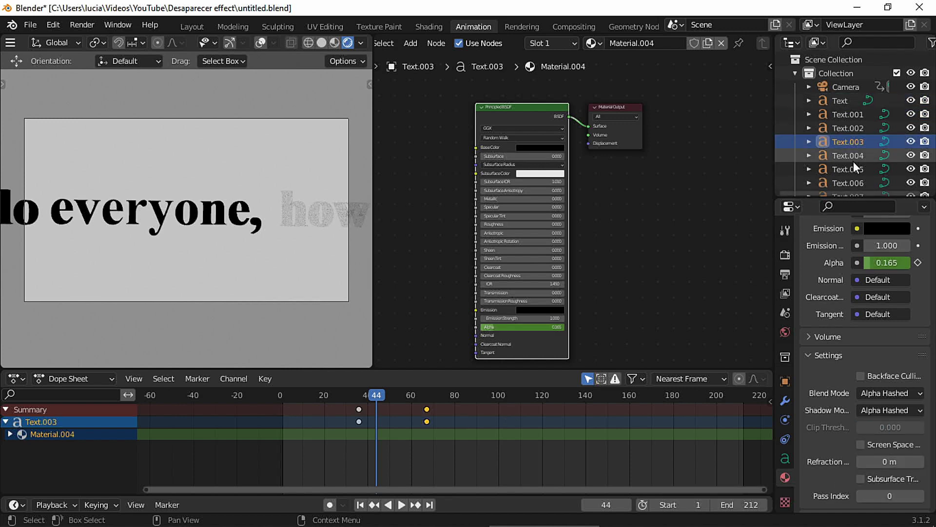
click(851, 156)
click(889, 393)
click(886, 434)
click(883, 410)
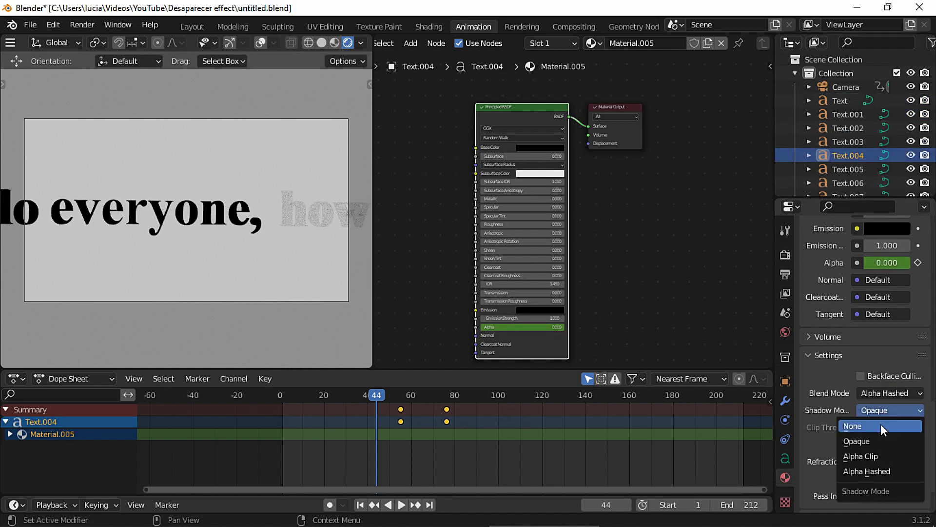
click(879, 470)
Set the Blend Mode and Shadow Mode of Text.005's material to Alpha Hashed
click(850, 170)
click(881, 393)
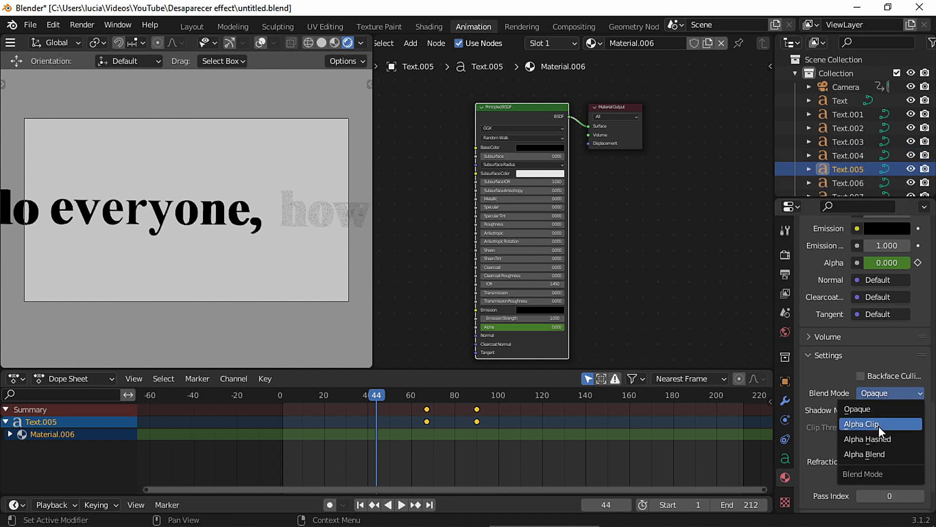
click(881, 434)
click(884, 411)
click(873, 471)
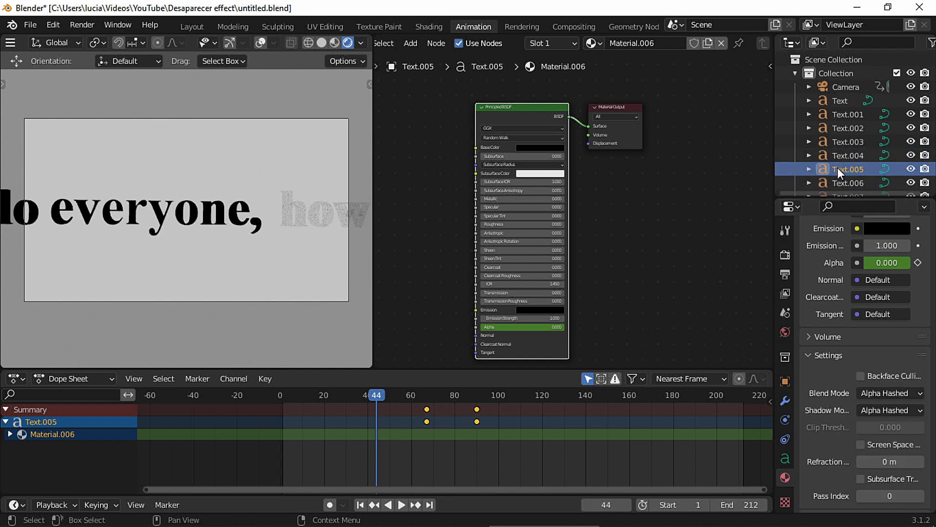
Set the Blend Mode and Shadow Mode of Text.006's material to Alpha Hashed
click(845, 184)
click(886, 393)
click(883, 434)
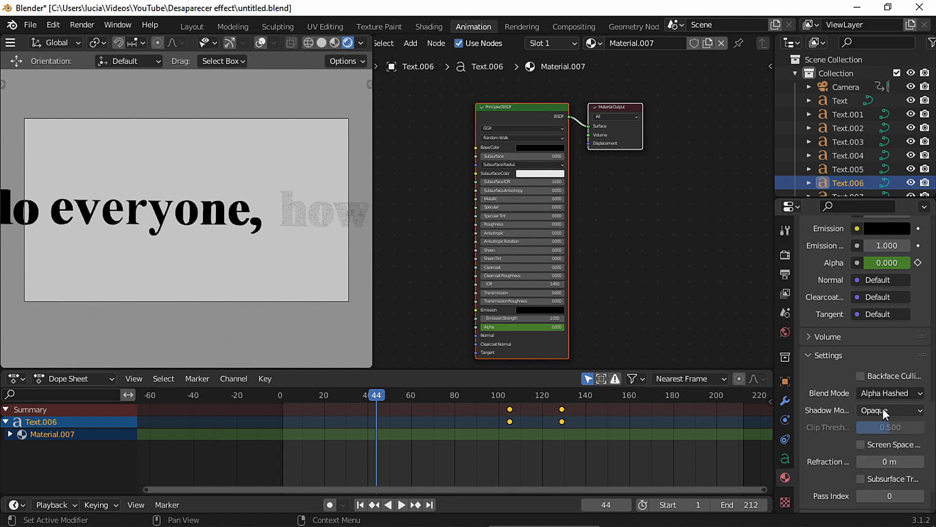
click(883, 408)
click(877, 470)
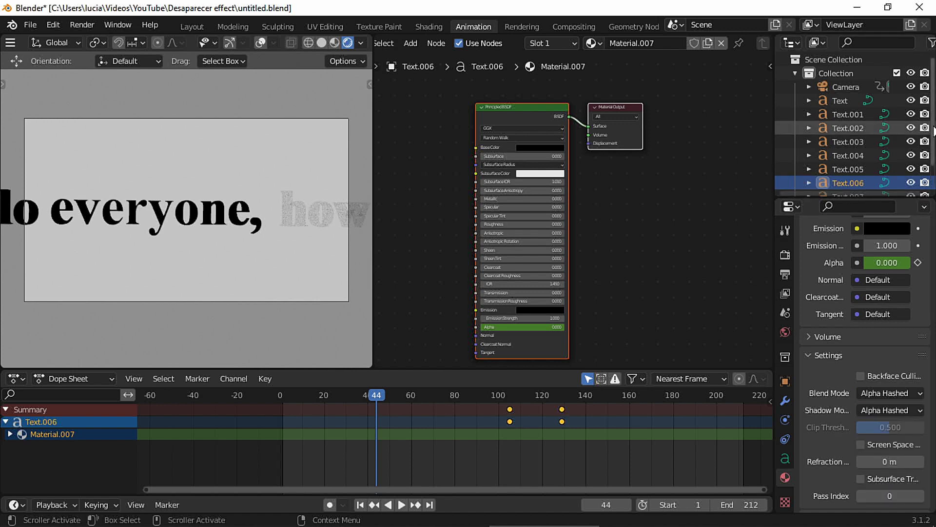
Set the Blend Mode and Shadow Mode of Text.007's material to Alpha Hashed
scroll(856, 171, down, 2)
click(849, 170)
click(879, 393)
click(874, 440)
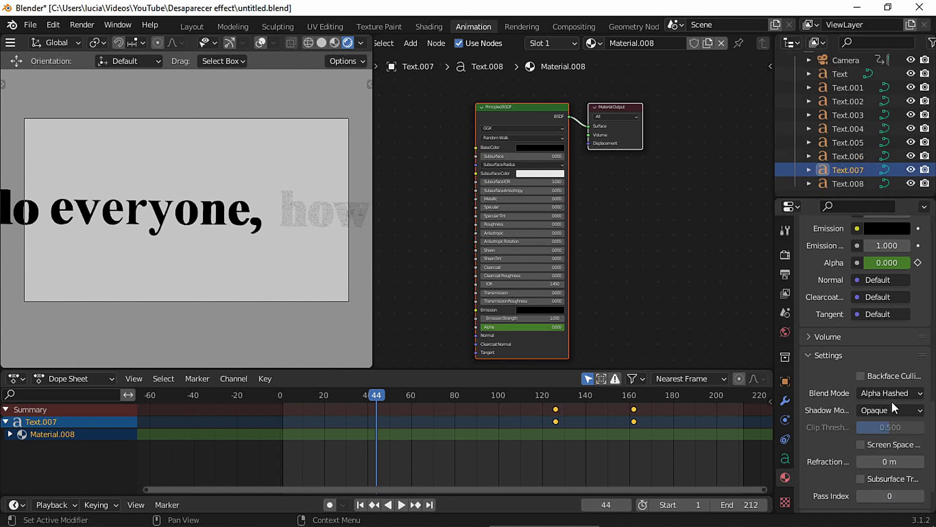
click(891, 410)
click(883, 470)
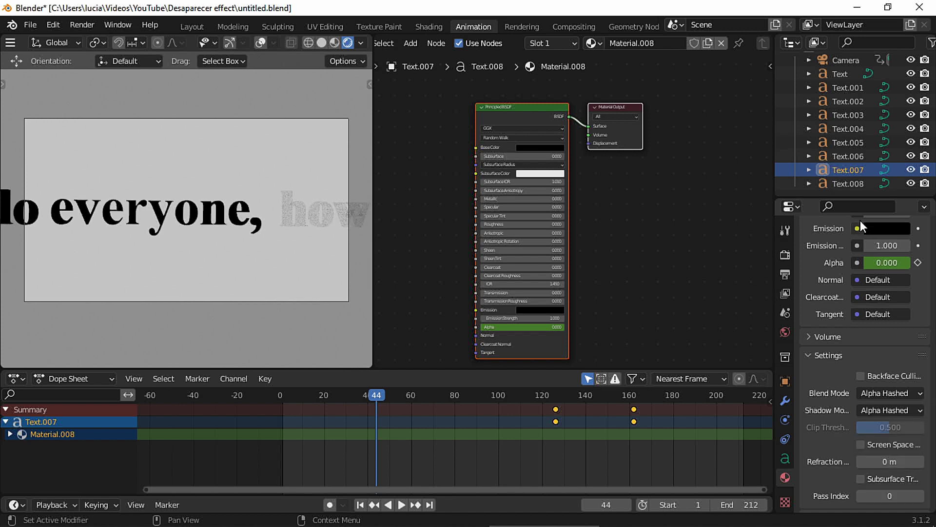
Set the Blend Mode and Shadow Mode of Text.008's material to Alpha Hashed
click(849, 184)
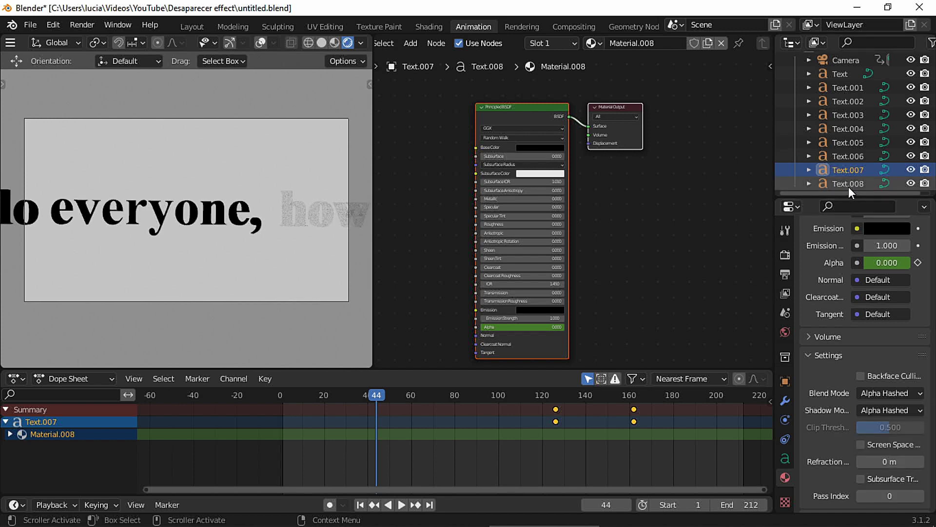
click(889, 392)
click(884, 439)
click(882, 412)
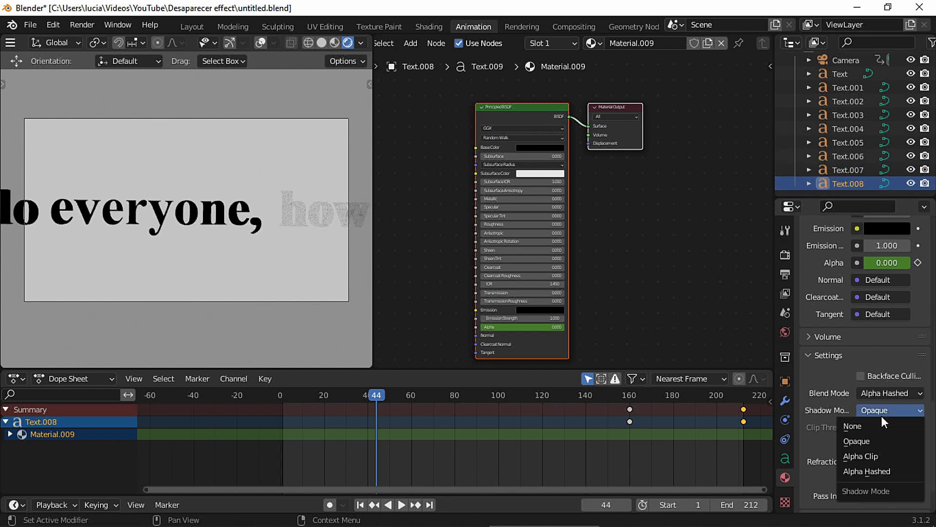
click(878, 472)
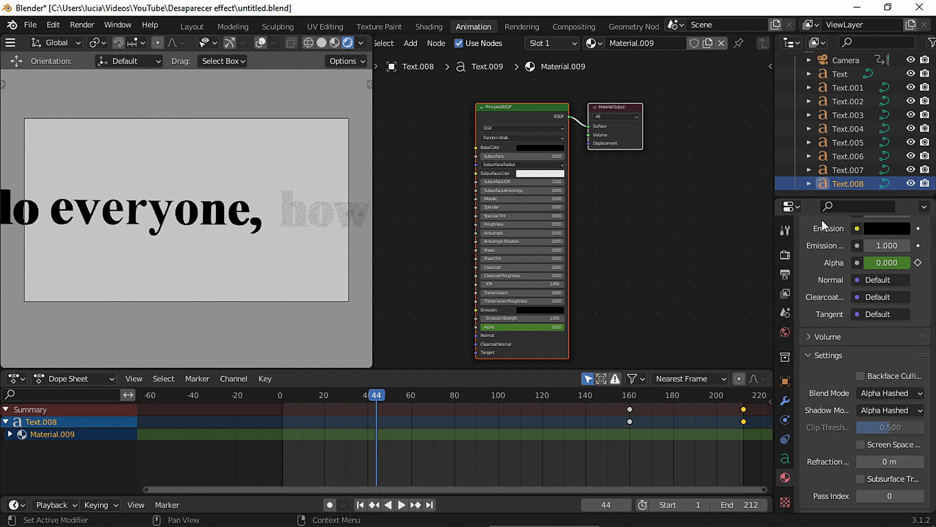
Play the whole animation from the first frame to check the word-by-word fade-in, and stop playback
click(363, 507)
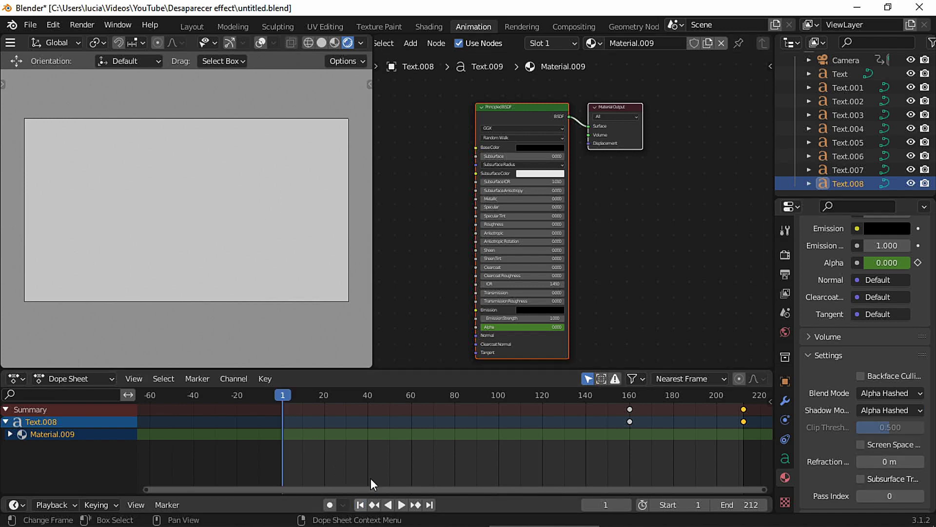
key(space)
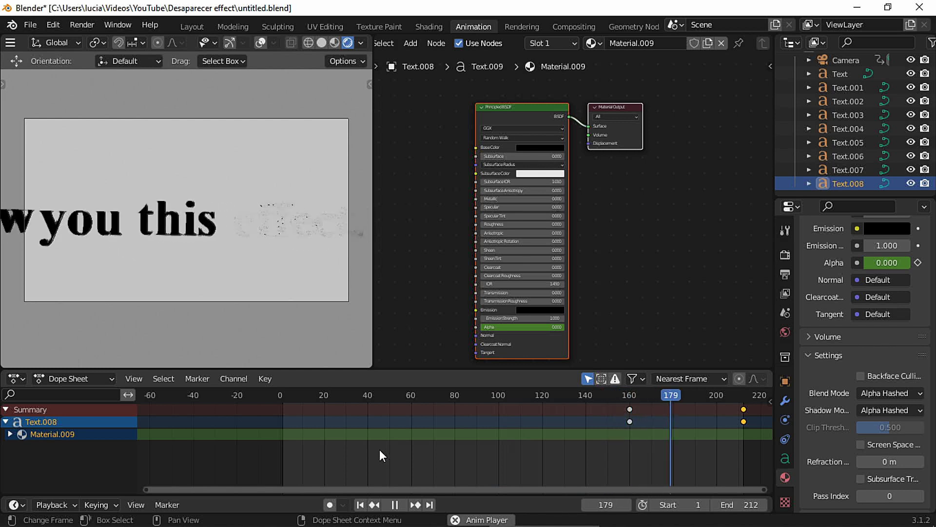
key(space)
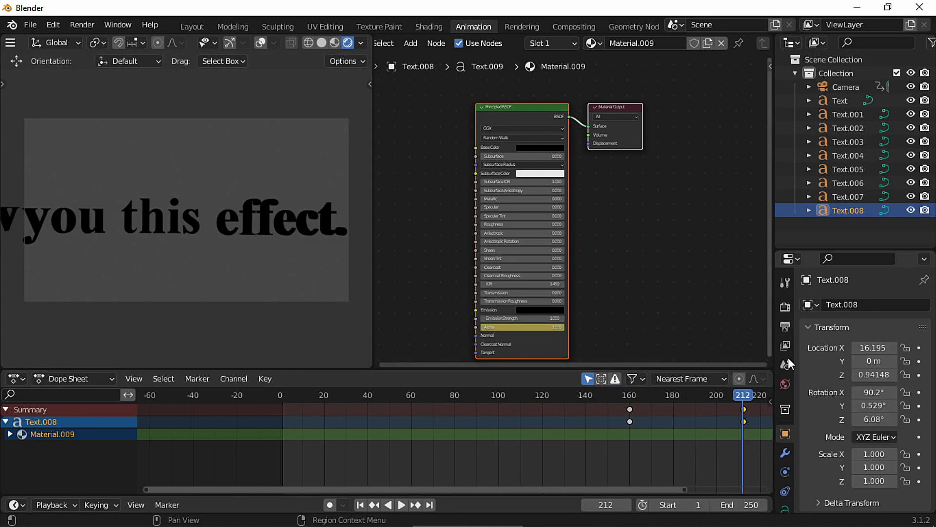
Set the world background colour to a light grey
click(785, 386)
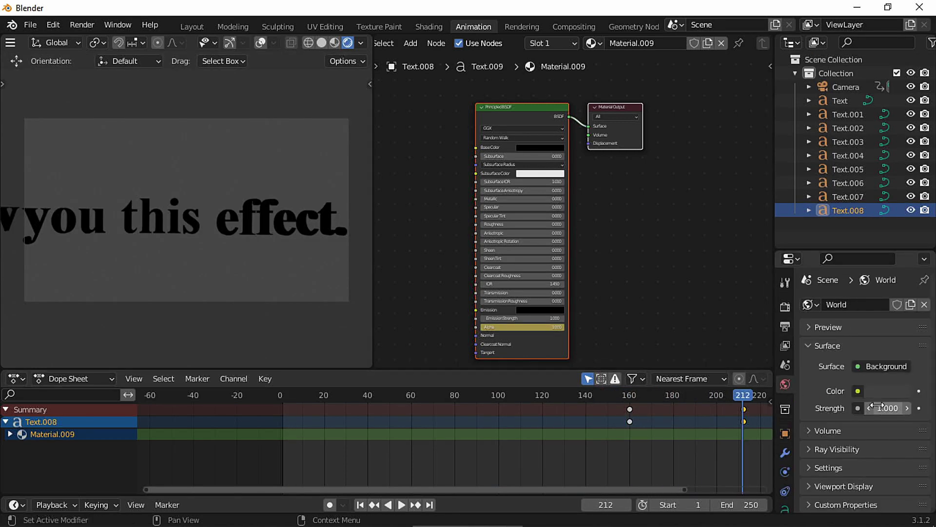
click(887, 392)
drag(900, 225, 900, 194)
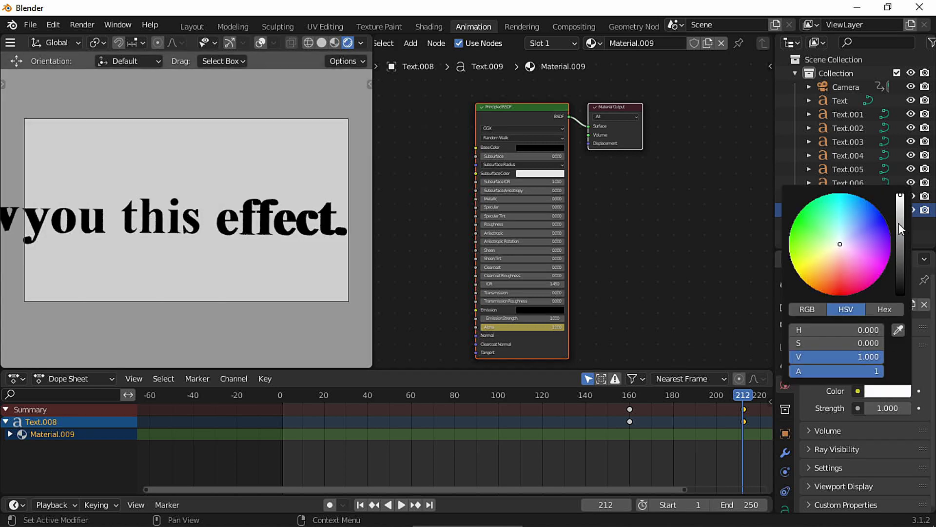
drag(900, 195, 900, 216)
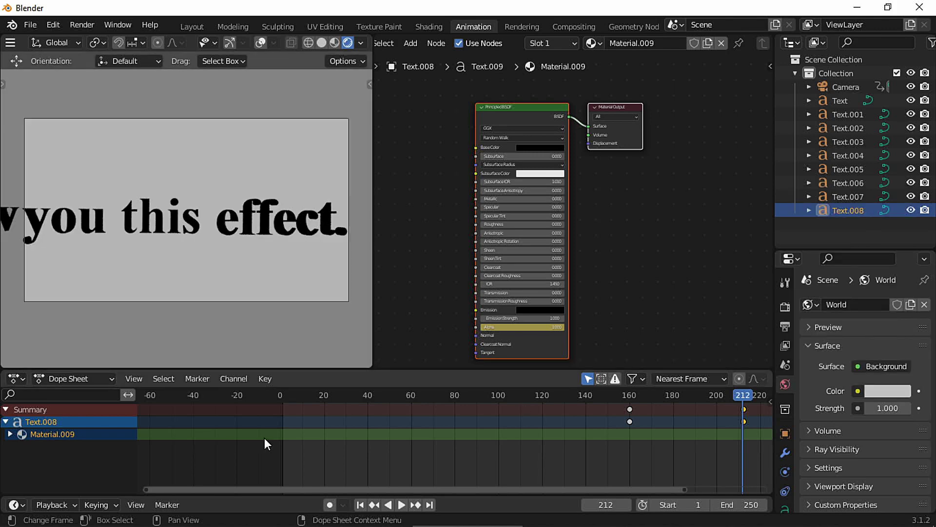